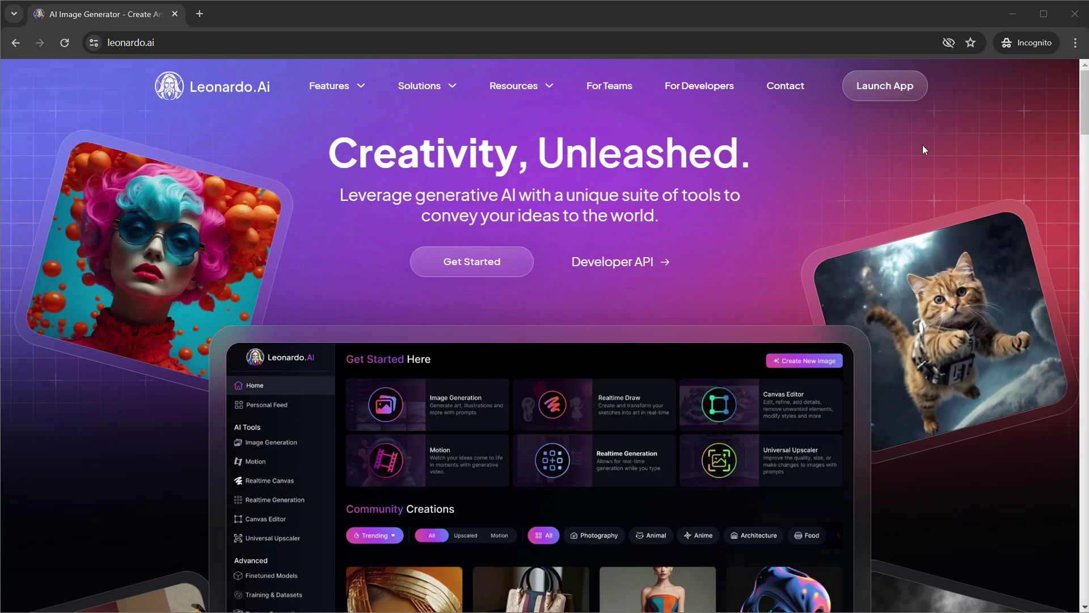
Launch the Leonardo.Ai app, sign in with Google, and dismiss the What's New announcement
{"action": "left_click", "coordinate": [892, 97]}
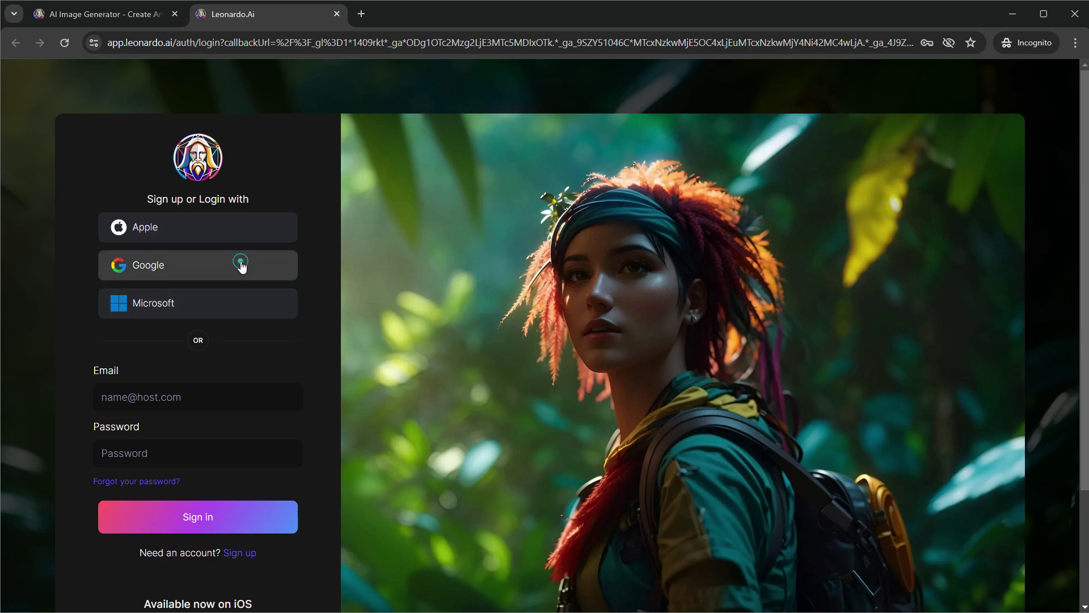
{"action": "left_click", "coordinate": [240, 264]}
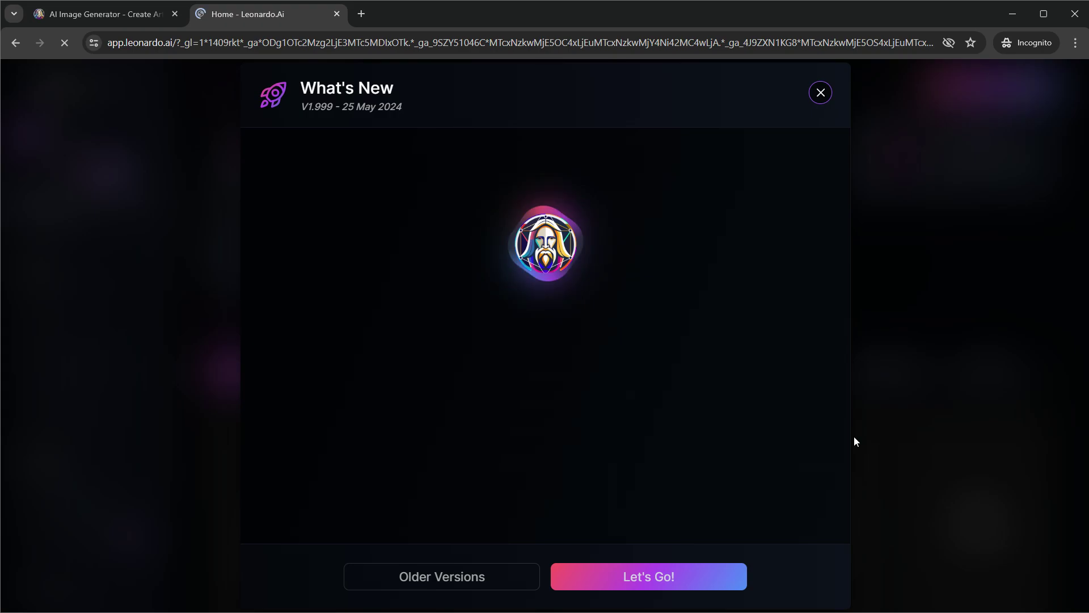
{"action": "scroll", "coordinate": [706, 385], "scroll_direction": "down", "scroll_amount": 10}
{"action": "scroll", "coordinate": [706, 385], "scroll_direction": "up", "scroll_amount": 10}
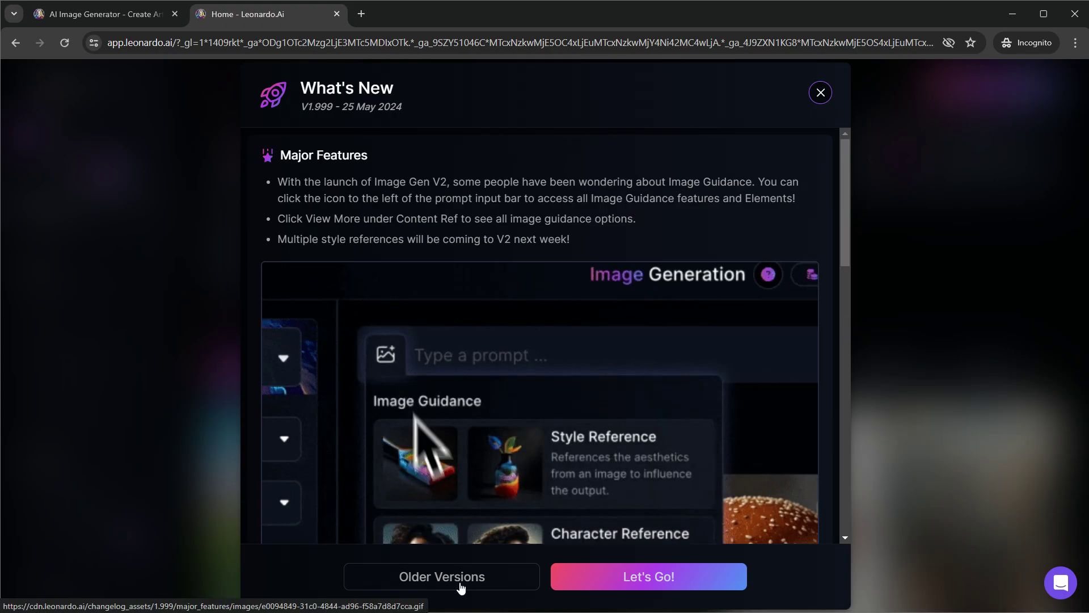
{"action": "left_click", "coordinate": [641, 577]}
Skip the Getting Started prompt and scroll down through the Community Creations gallery
{"action": "left_click", "coordinate": [454, 512]}
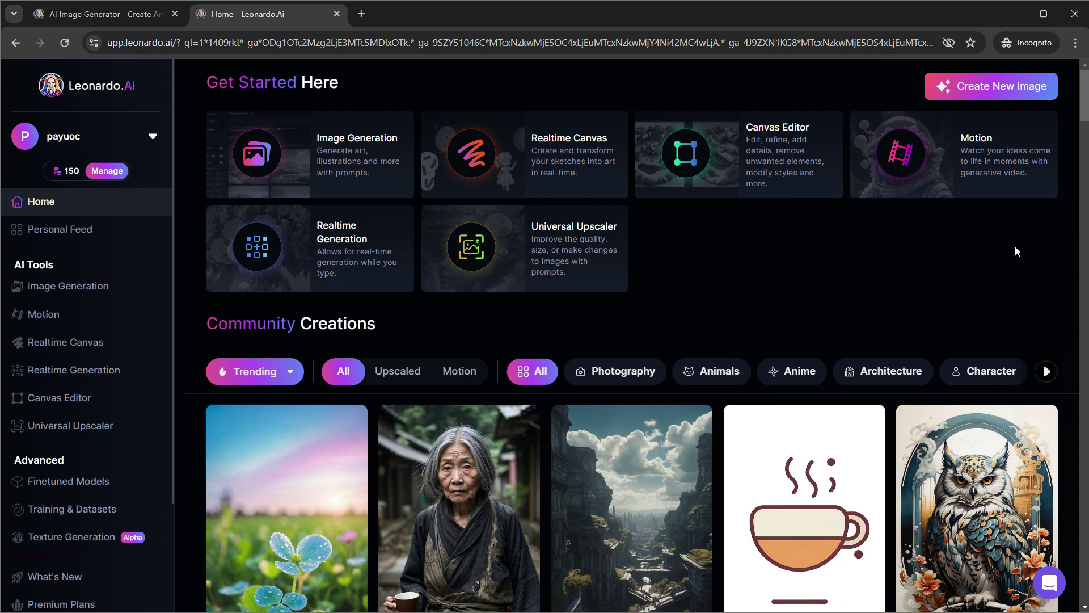
{"action": "left_click_drag", "start_coordinate": [1085, 101], "coordinate": [1067, 258]}
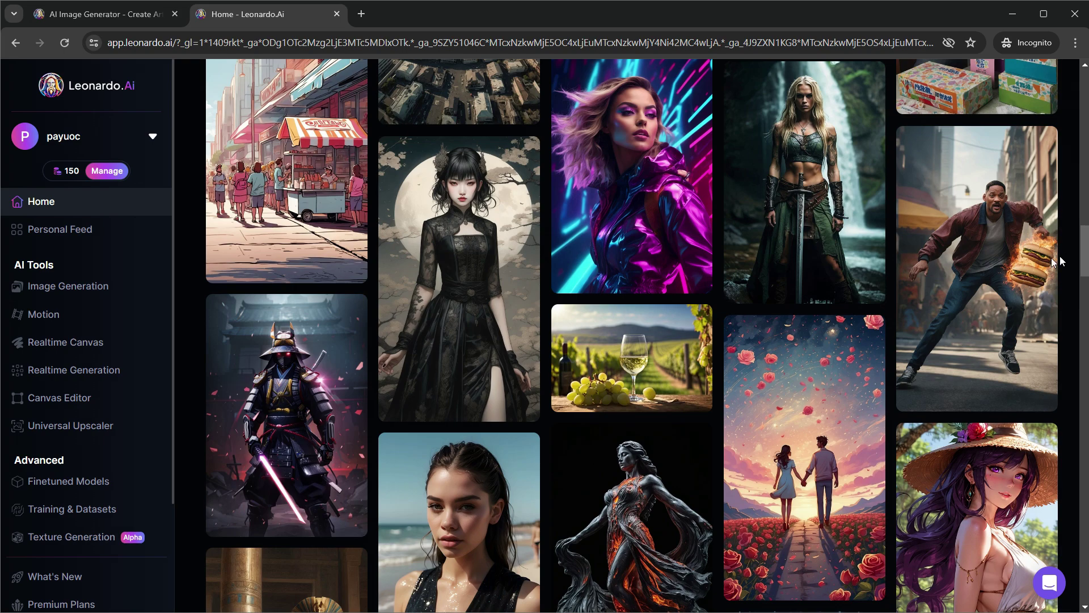
{"action": "mouse_move", "coordinate": [982, 267]}
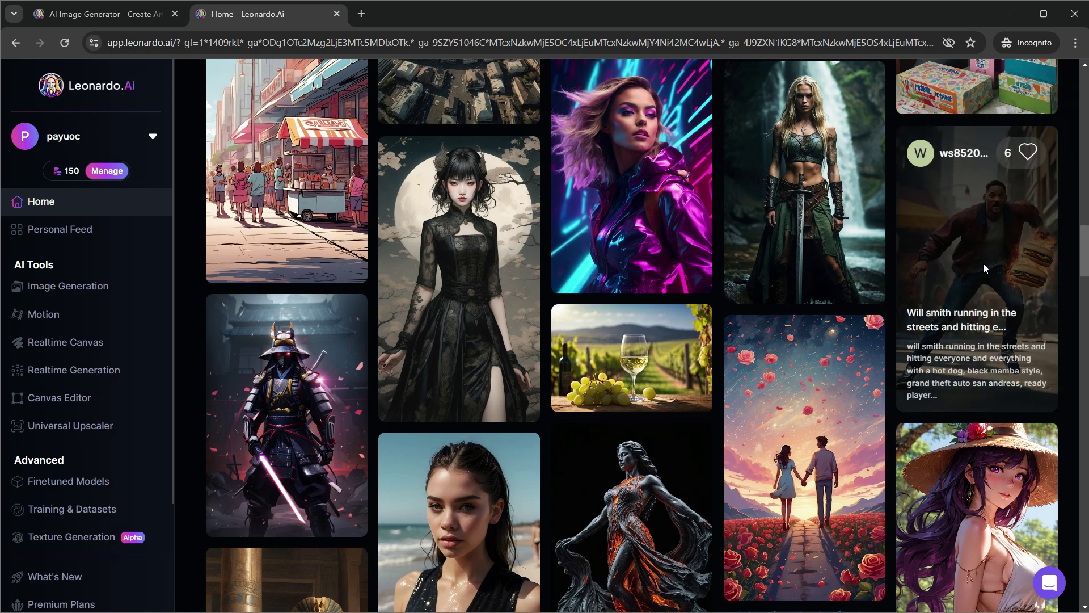
{"action": "left_click", "coordinate": [984, 266]}
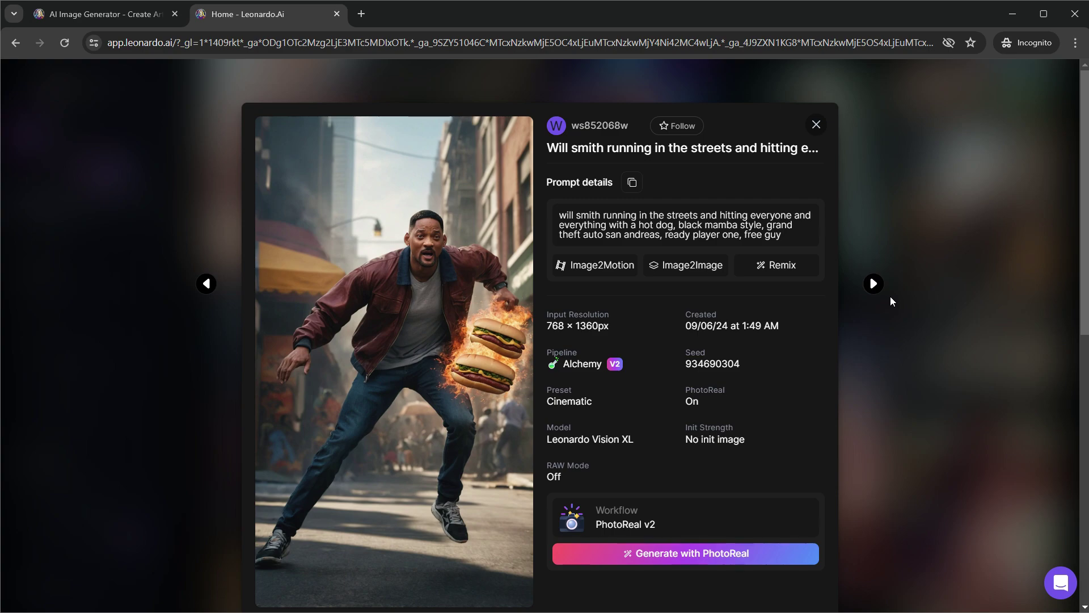
{"action": "left_click", "coordinate": [816, 124]}
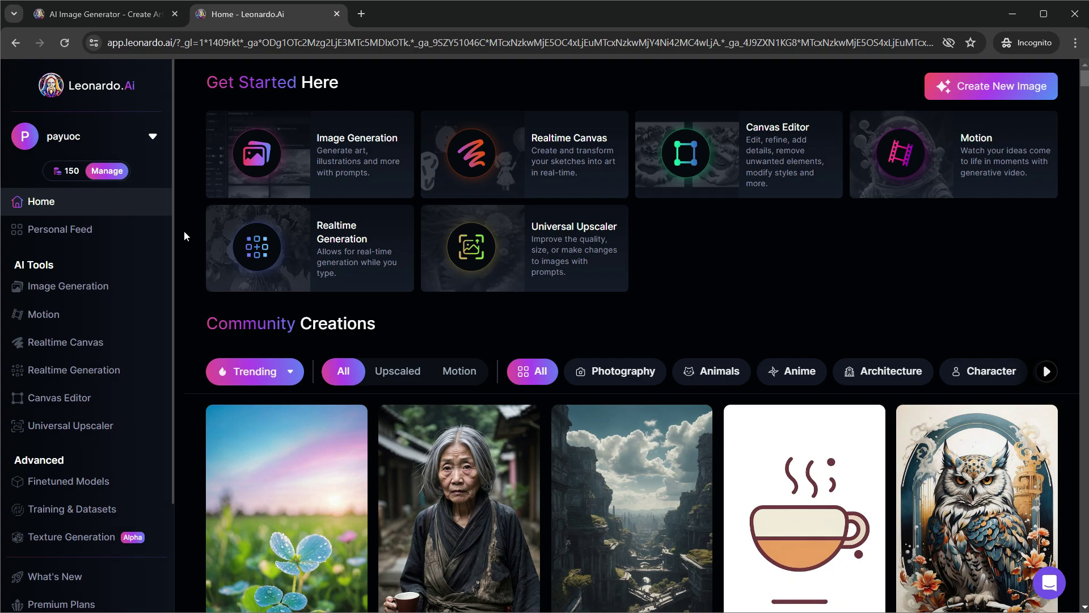
Open the Image Generation tool and decline its guided tour
{"action": "left_click", "coordinate": [75, 286]}
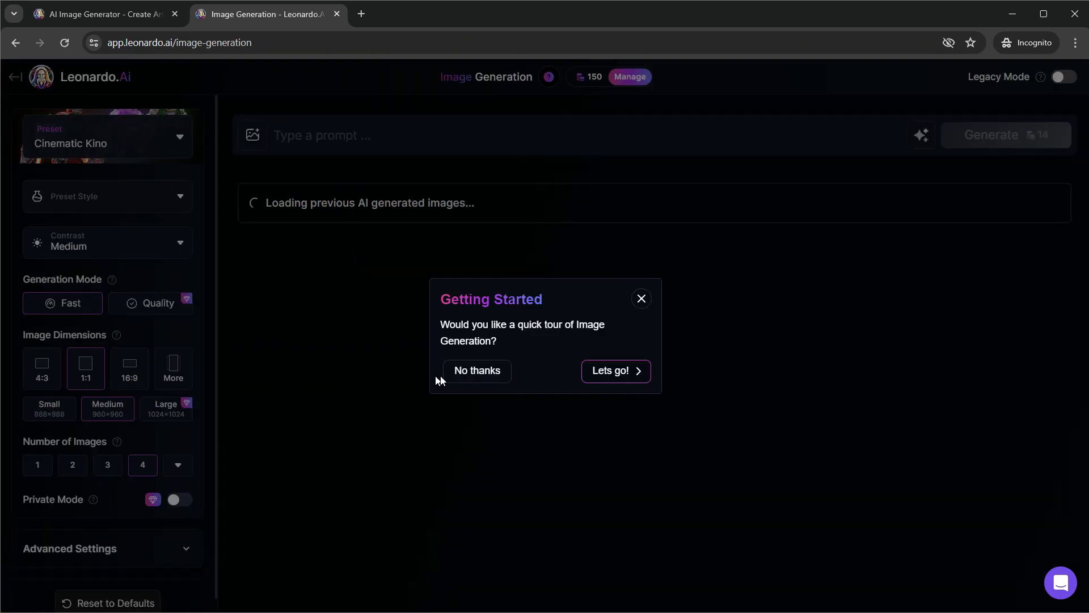
{"action": "left_click", "coordinate": [480, 371]}
{"action": "left_click", "coordinate": [613, 194]}
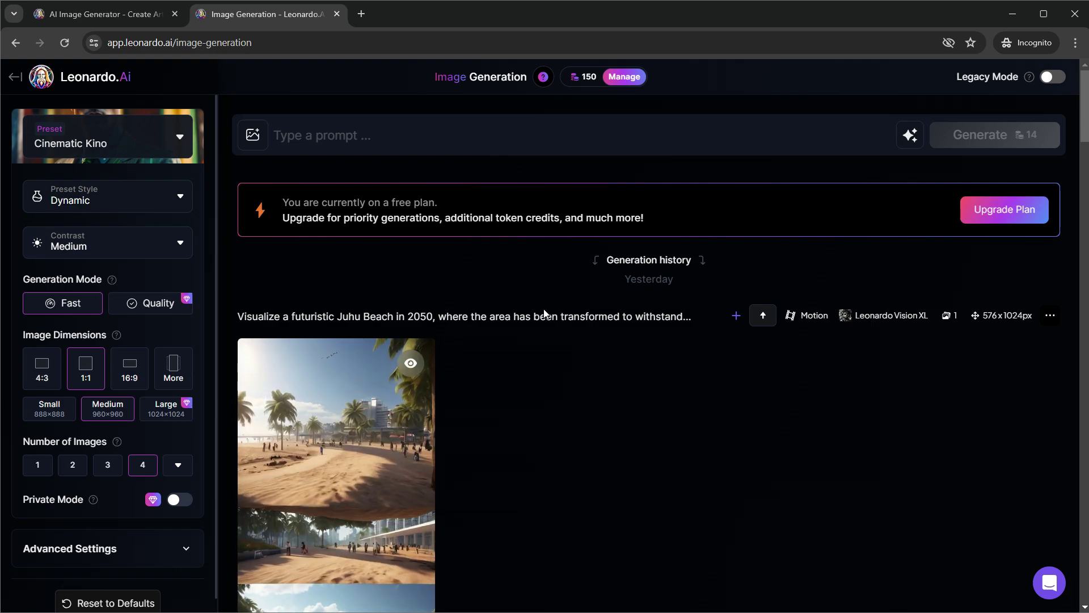
Write the prompt for a 3D boy wearing specs, blue hoodie and spiky hair as a Pixar character
{"action": "left_click", "coordinate": [311, 135]}
{"action": "type", "text": "Let's create"}
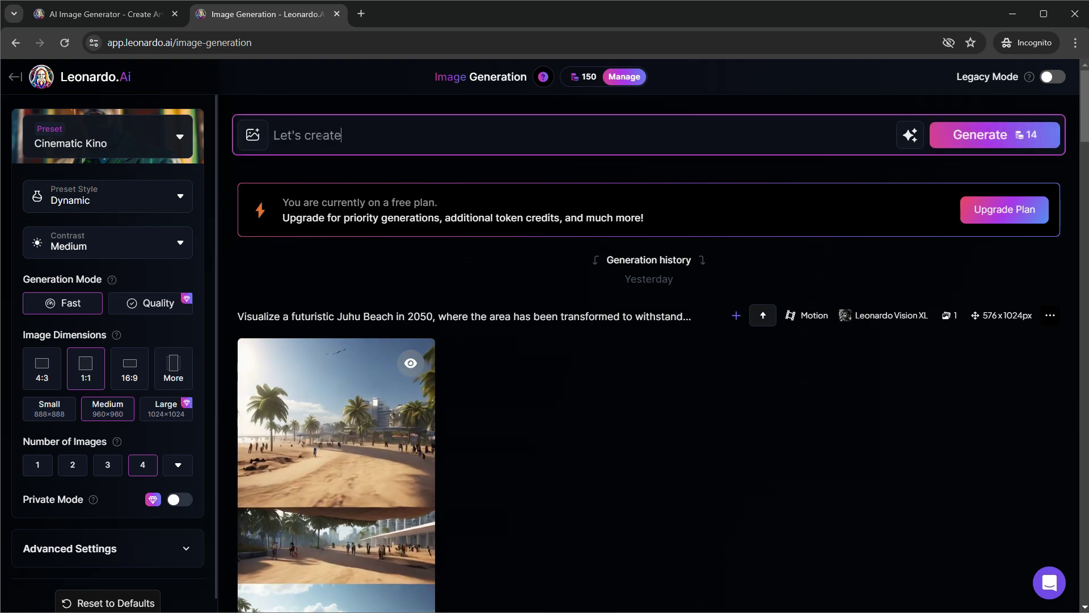
{"action": "type", "text": " a 3d image of a boy wearing specs"}
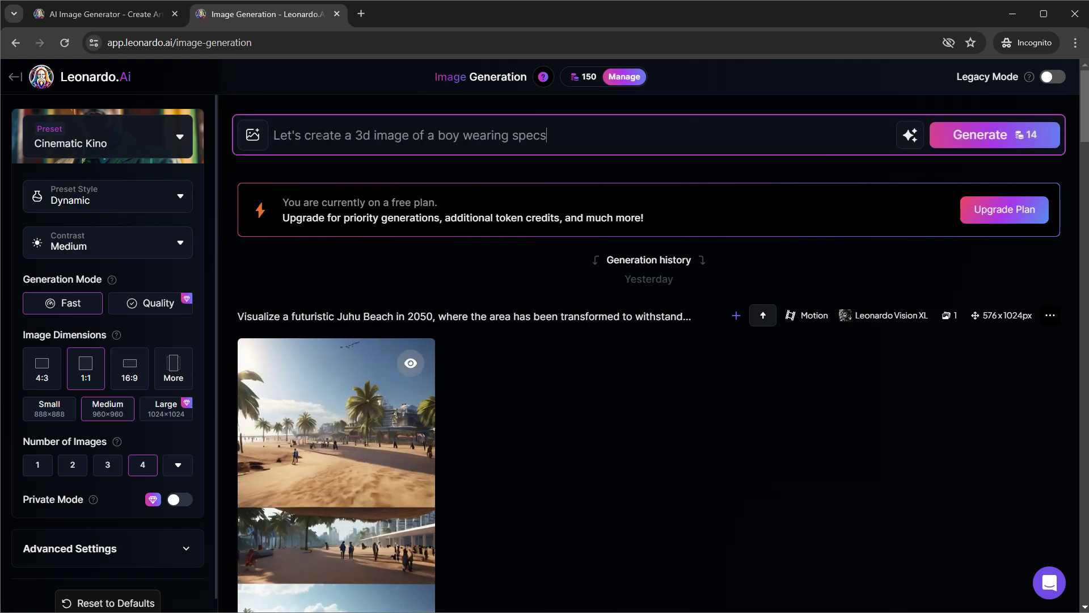
{"action": "type", "text": ", bl"}
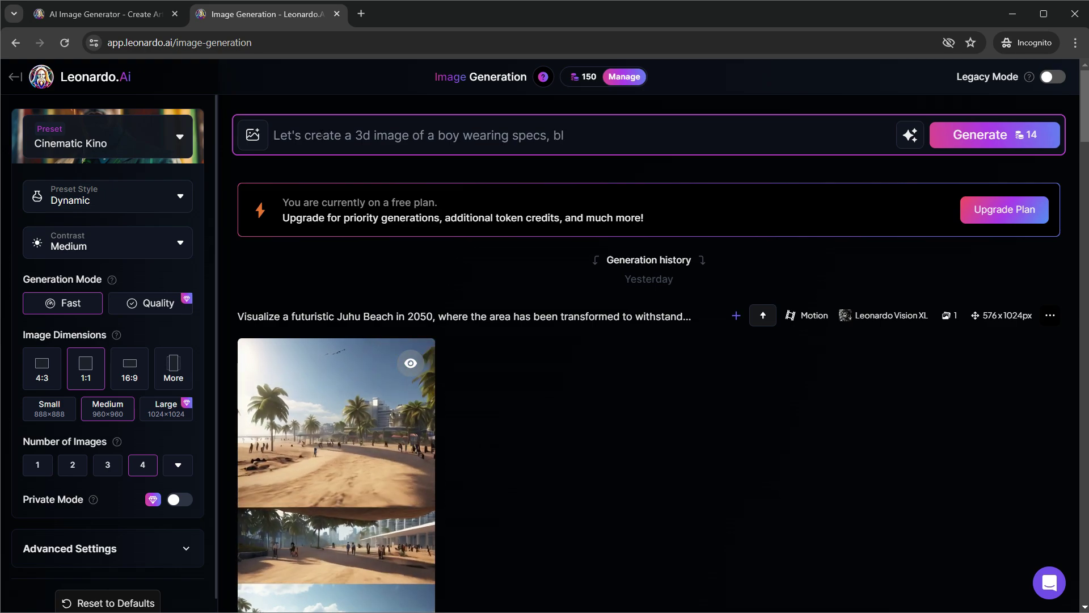
{"action": "type", "text": "ue hoodie and "}
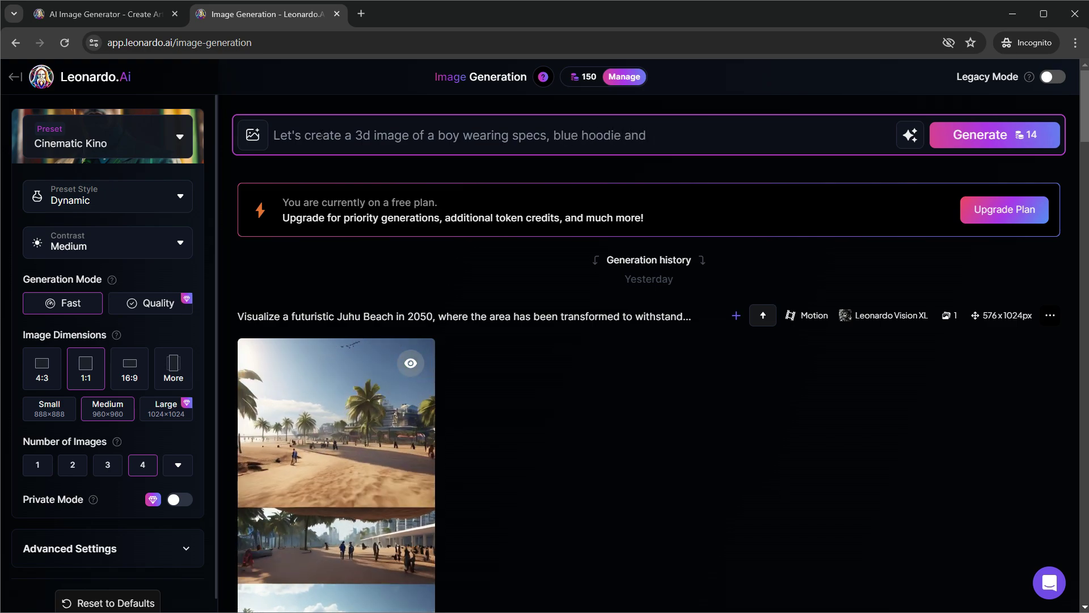
{"action": "type", "text": "hair with spike"}
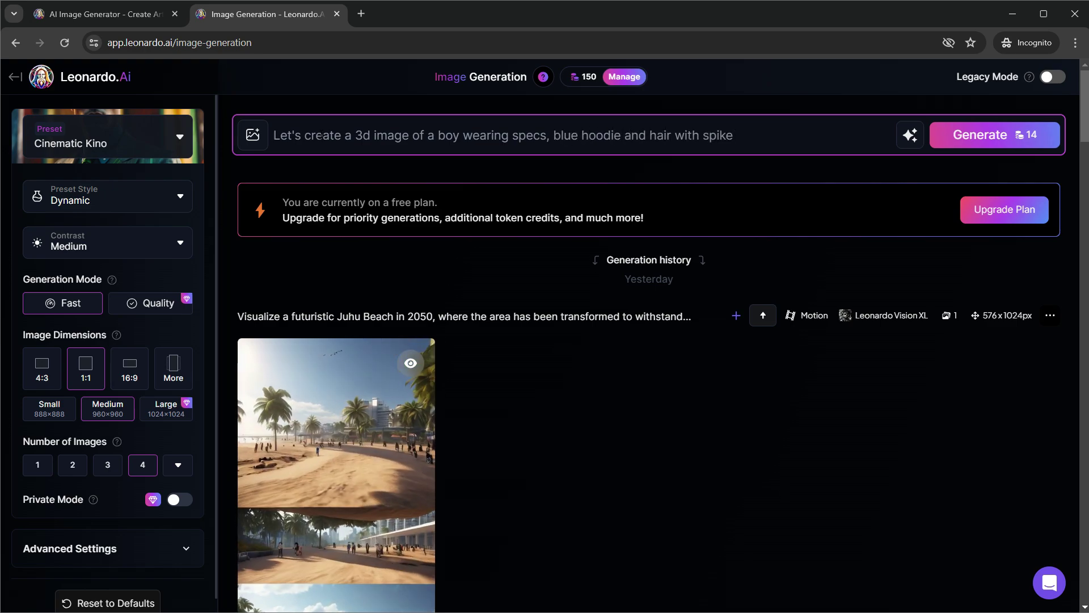
{"action": "type", "text": "s. He looks familiar to"}
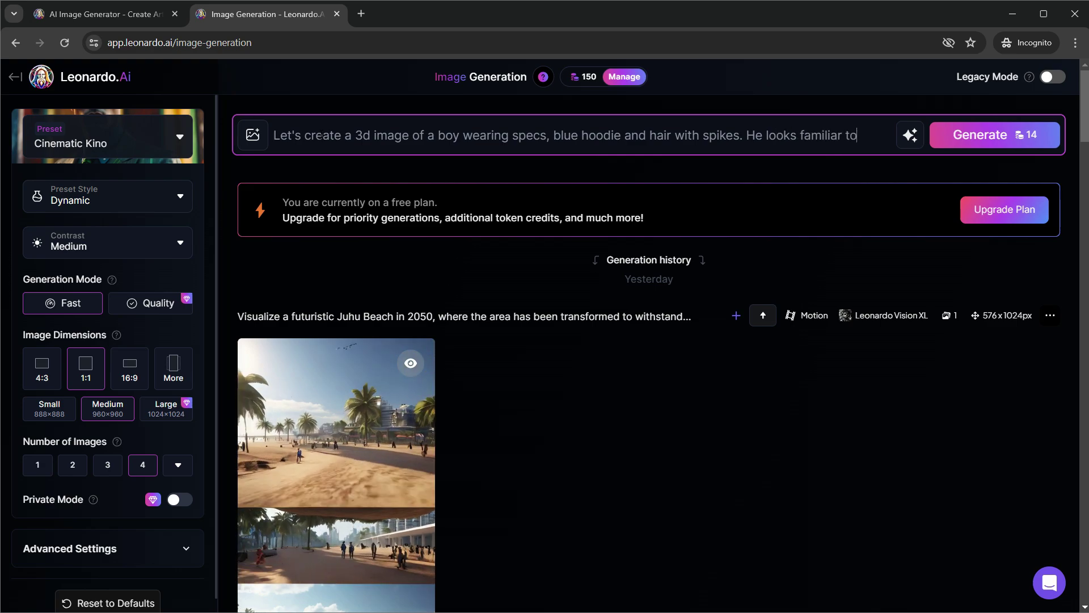
{"action": "type", "text": " a disney ch"}
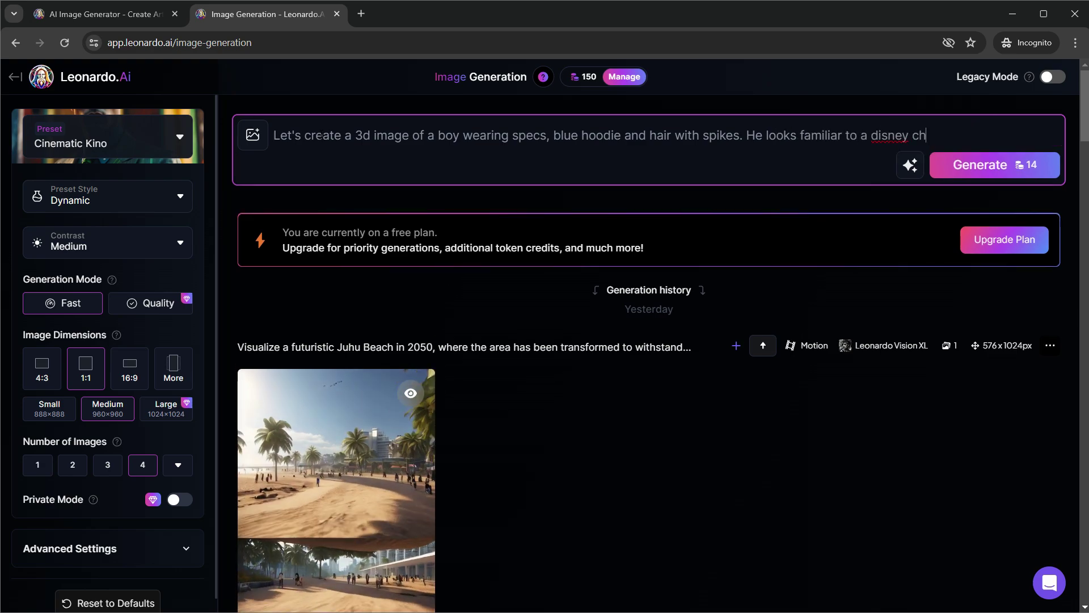
{"action": "key", "text": "BackSpace"}
{"action": "key", "text": "BackSpace"}
{"action": "type", "text": "pixar character."}
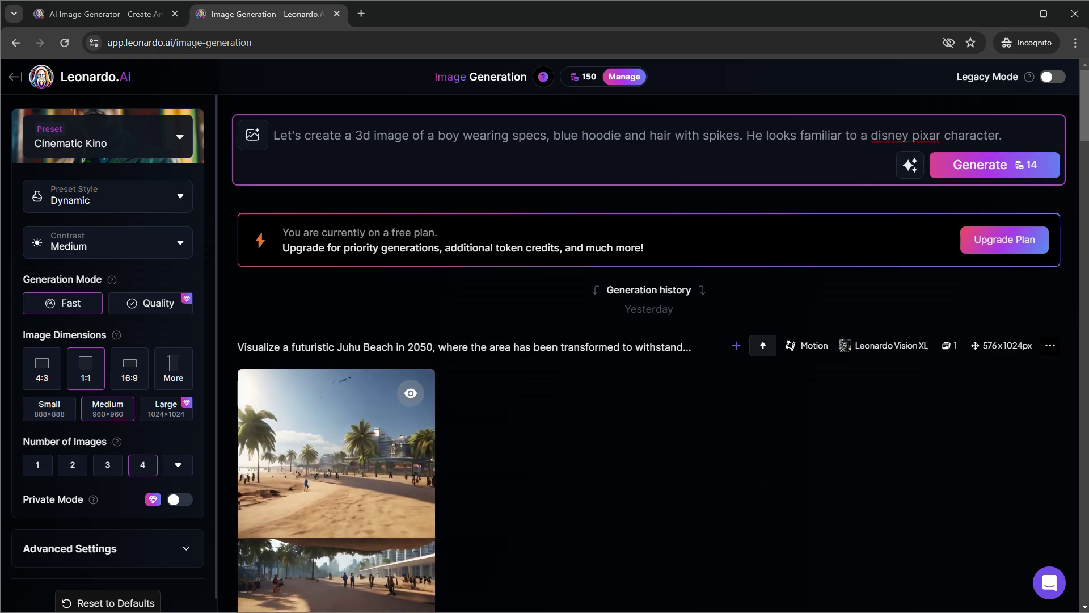
{"action": "left_click", "coordinate": [105, 149]}
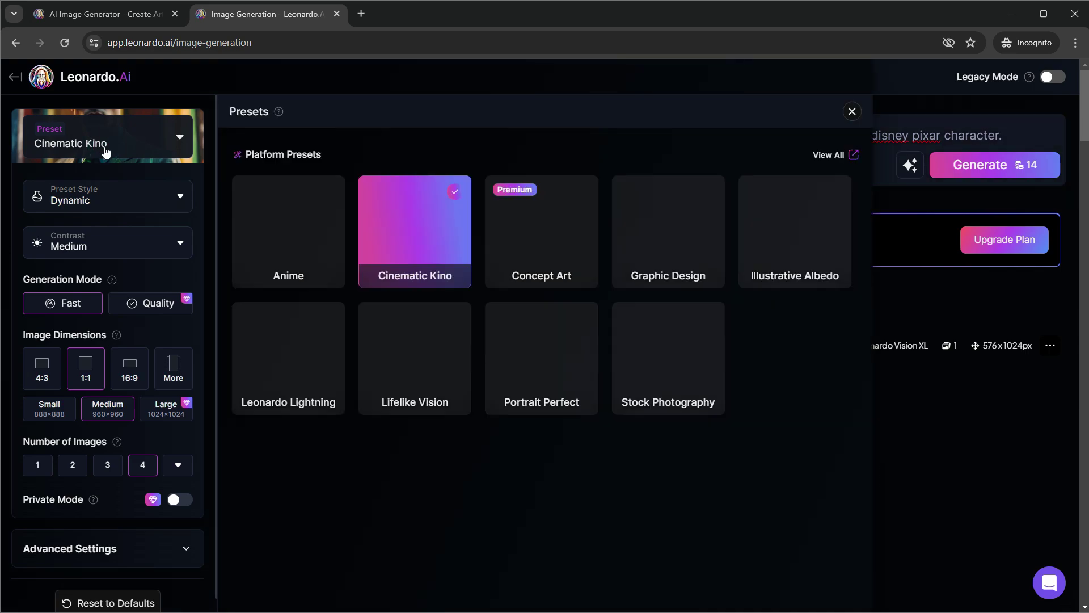
Choose the Lifelike Vision preset with 3D Render style and expand Advanced Settings
{"action": "left_click", "coordinate": [417, 363]}
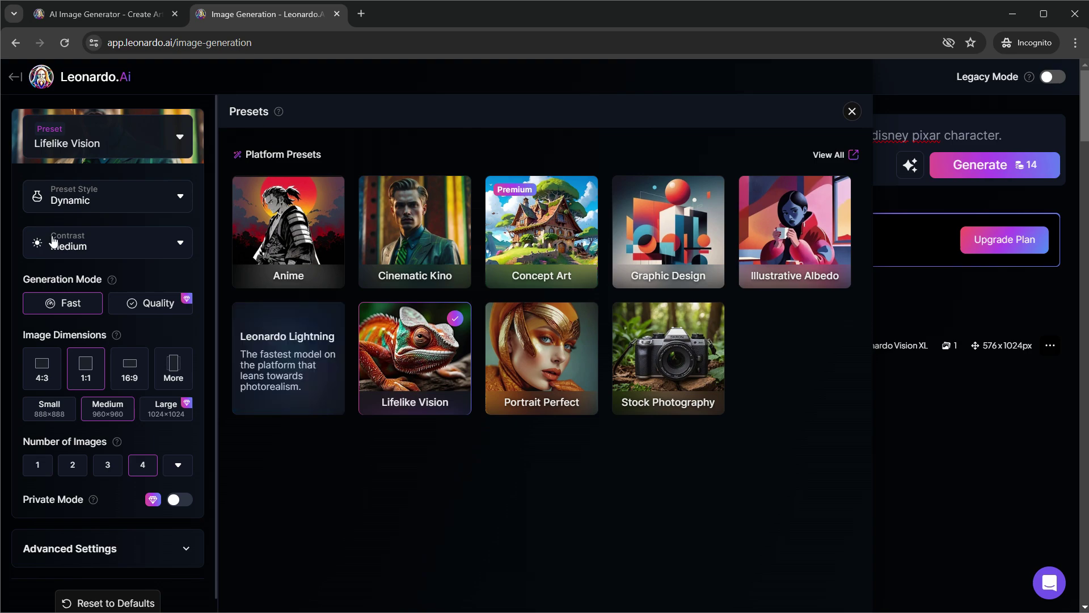
{"action": "left_click", "coordinate": [71, 194]}
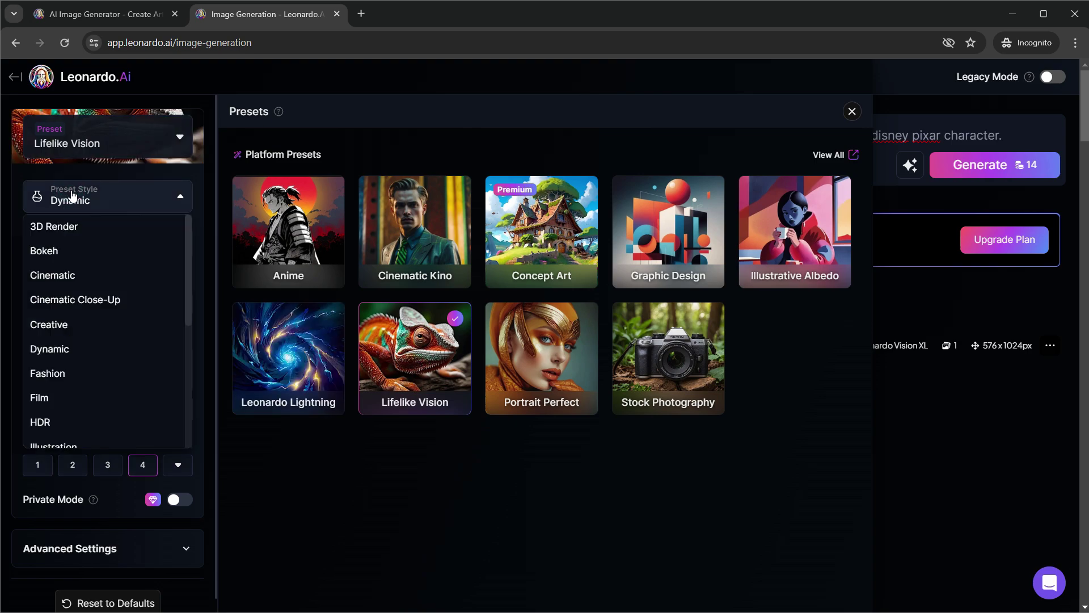
{"action": "left_click", "coordinate": [74, 227]}
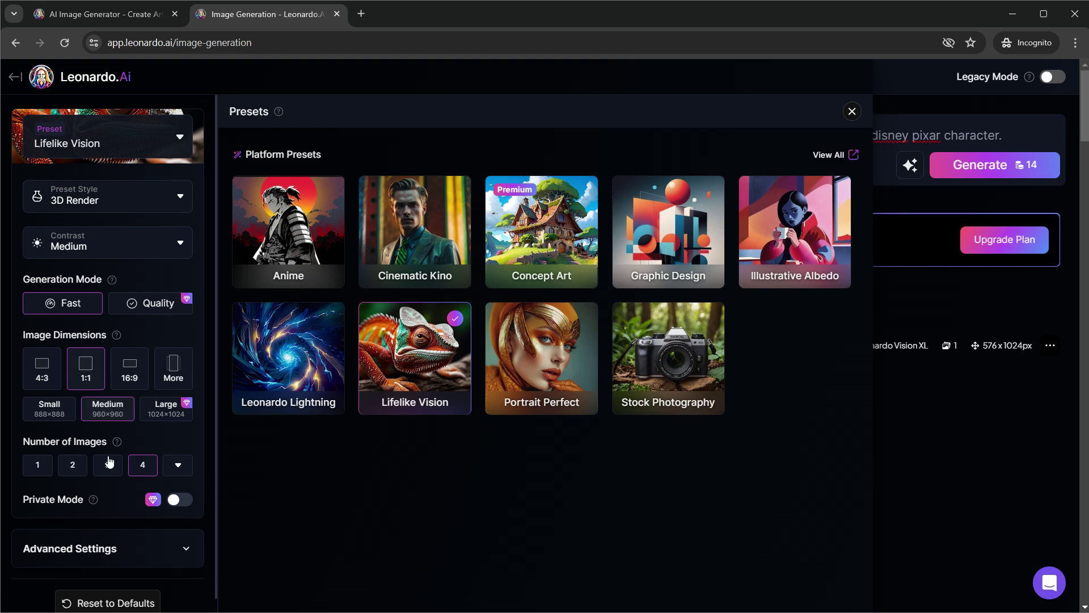
{"action": "scroll", "coordinate": [103, 517], "scroll_direction": "down", "scroll_amount": 1}
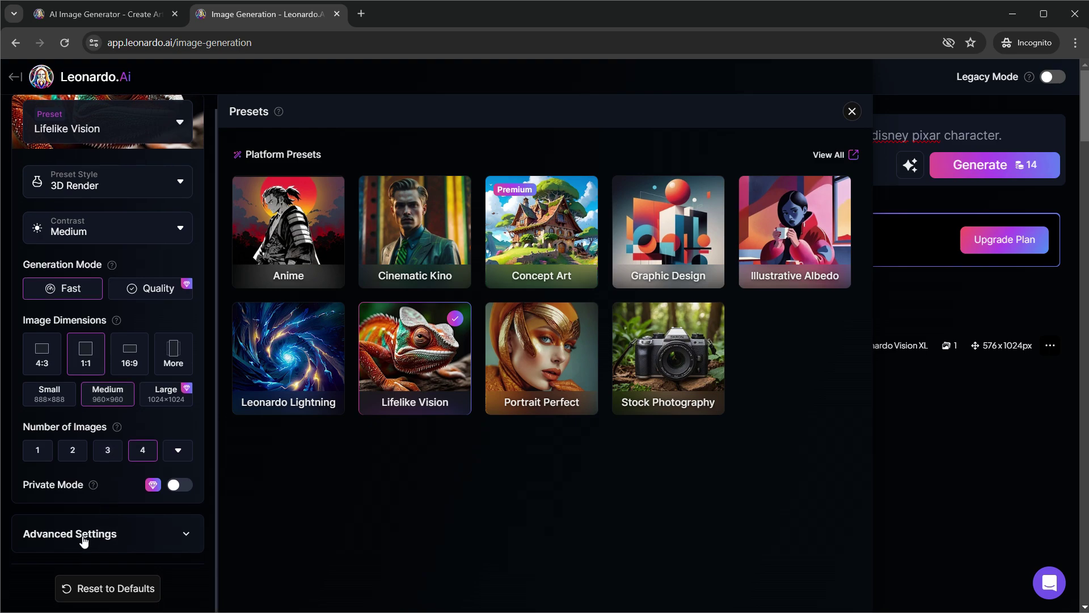
{"action": "left_click", "coordinate": [88, 531]}
{"action": "scroll", "coordinate": [90, 527], "scroll_direction": "down", "scroll_amount": 3}
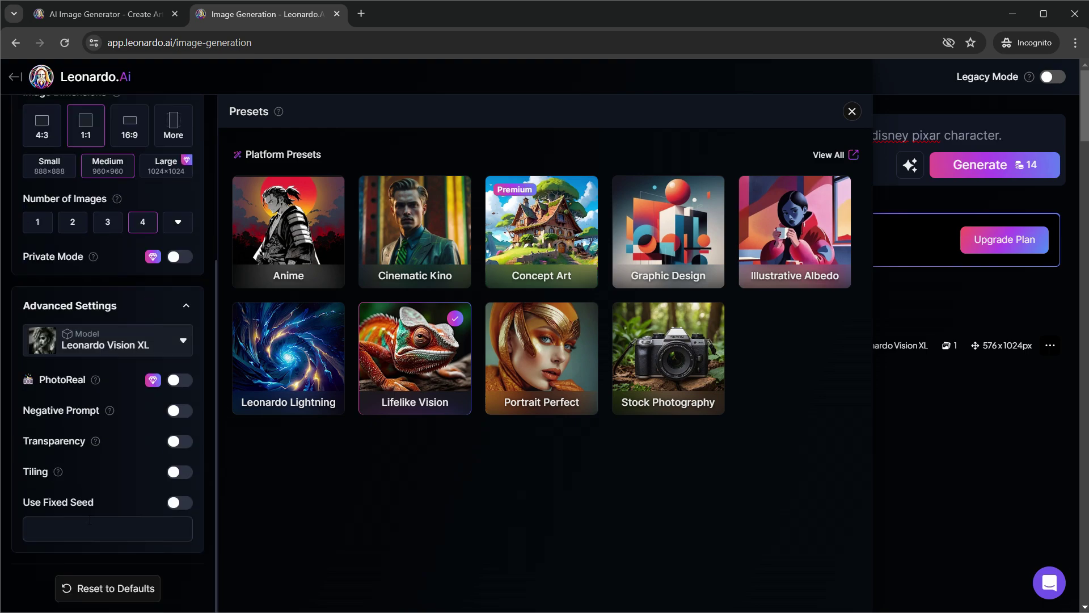
{"action": "scroll", "coordinate": [197, 380], "scroll_direction": "up", "scroll_amount": 5}
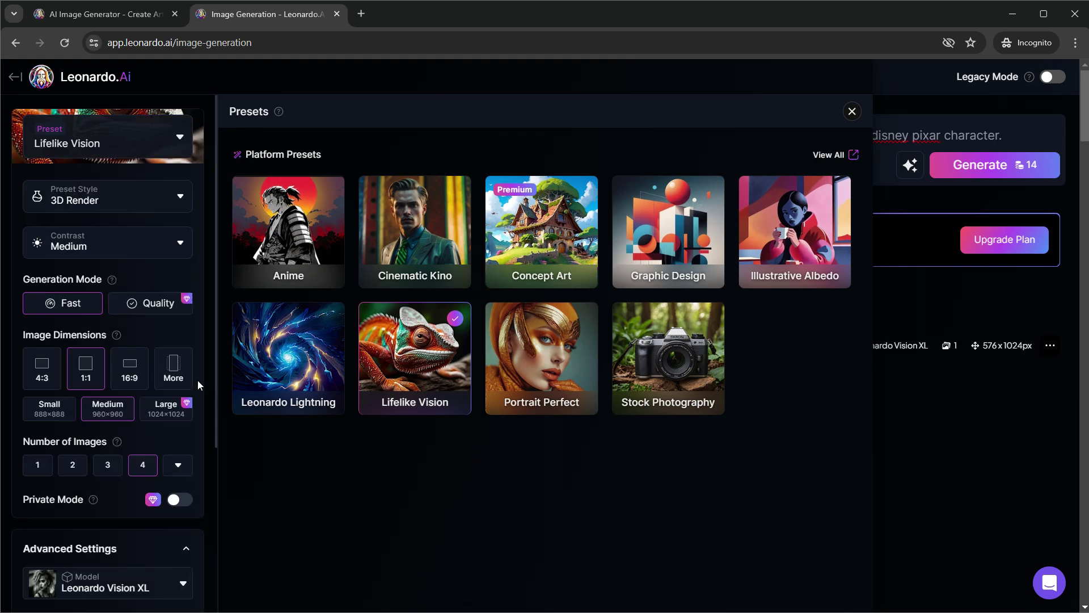
{"action": "left_click", "coordinate": [852, 111]}
Generate four spiky-haired boy images and preview the first one at full size
{"action": "left_click", "coordinate": [981, 167]}
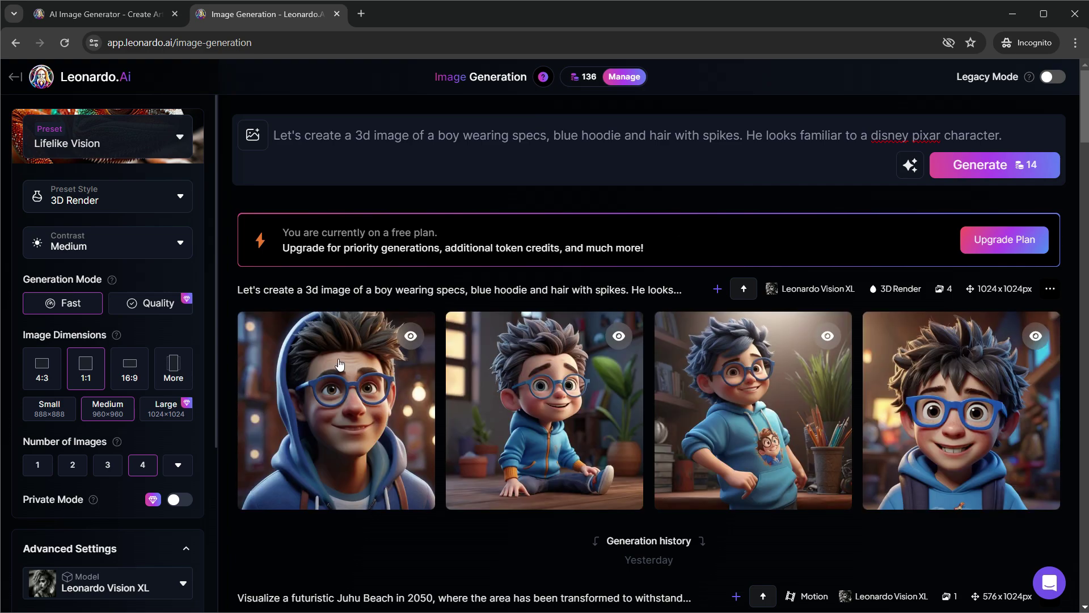
{"action": "left_click", "coordinate": [357, 406]}
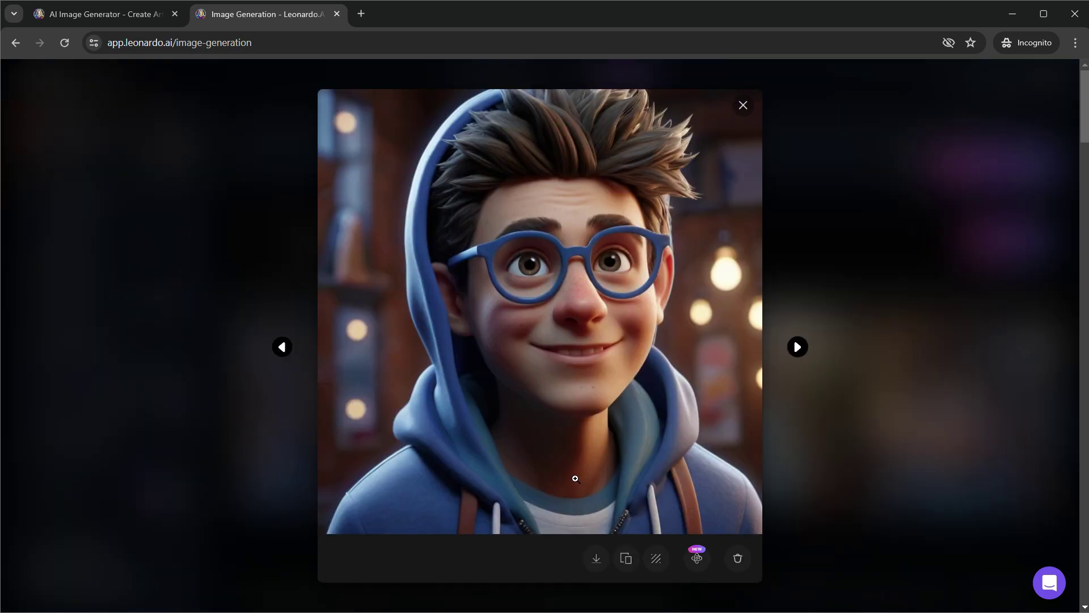
{"action": "left_click", "coordinate": [747, 114]}
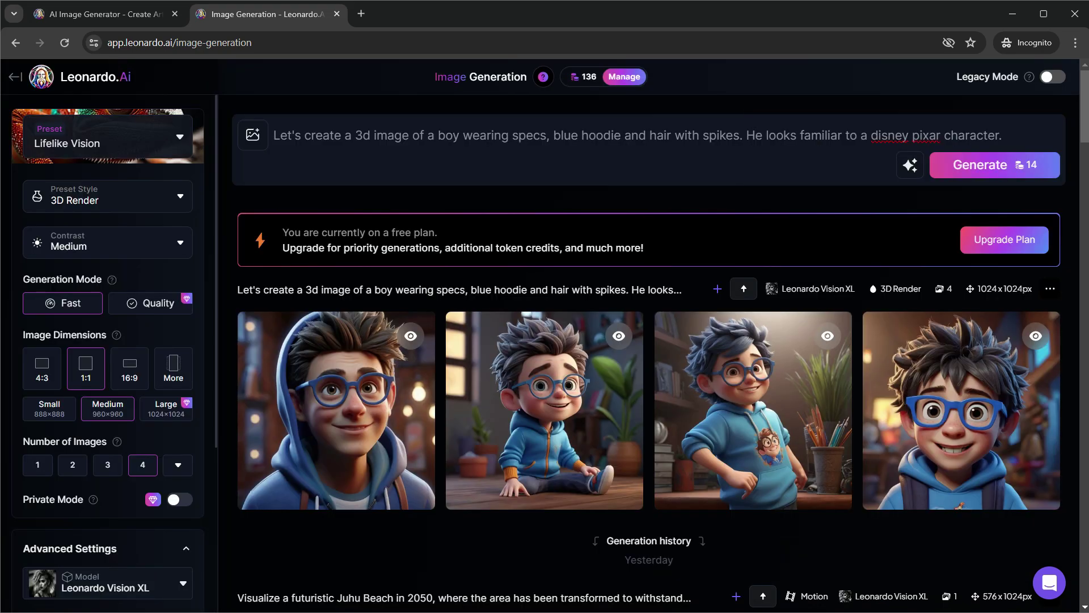
Copy the boy set's seed and paste 538907392 into the enabled Use Fixed Seed field
{"action": "left_click", "coordinate": [1051, 289]}
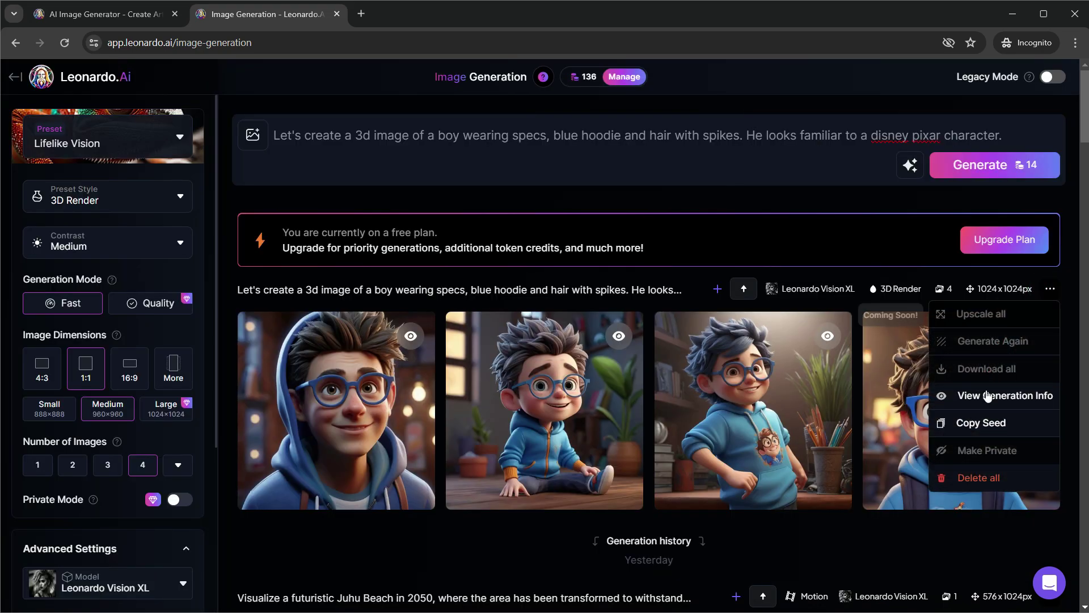
{"action": "left_click", "coordinate": [975, 422]}
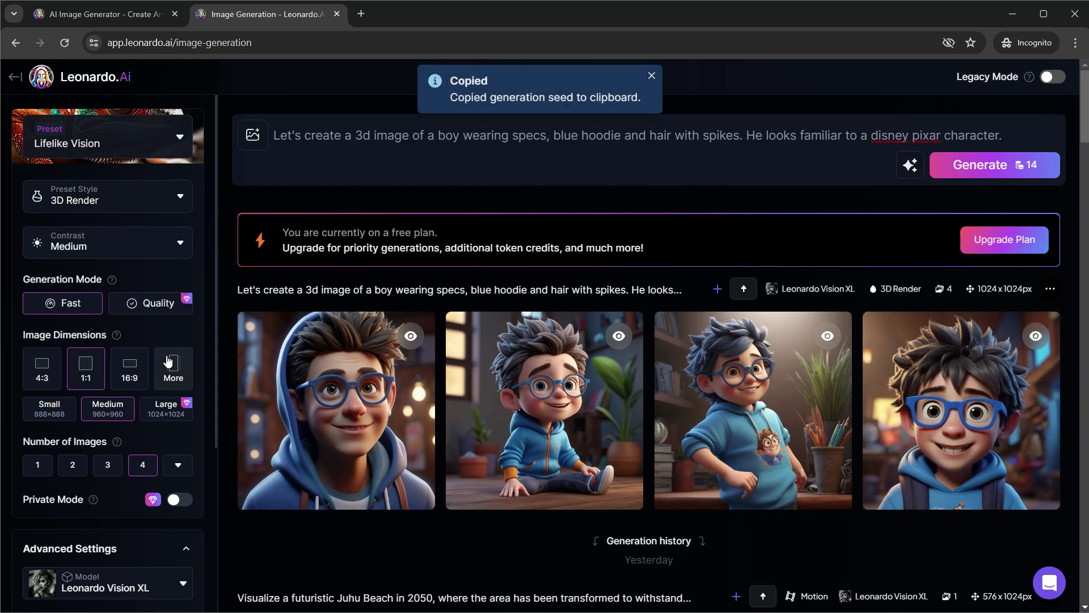
{"action": "scroll", "coordinate": [168, 361], "scroll_direction": "down", "scroll_amount": 4}
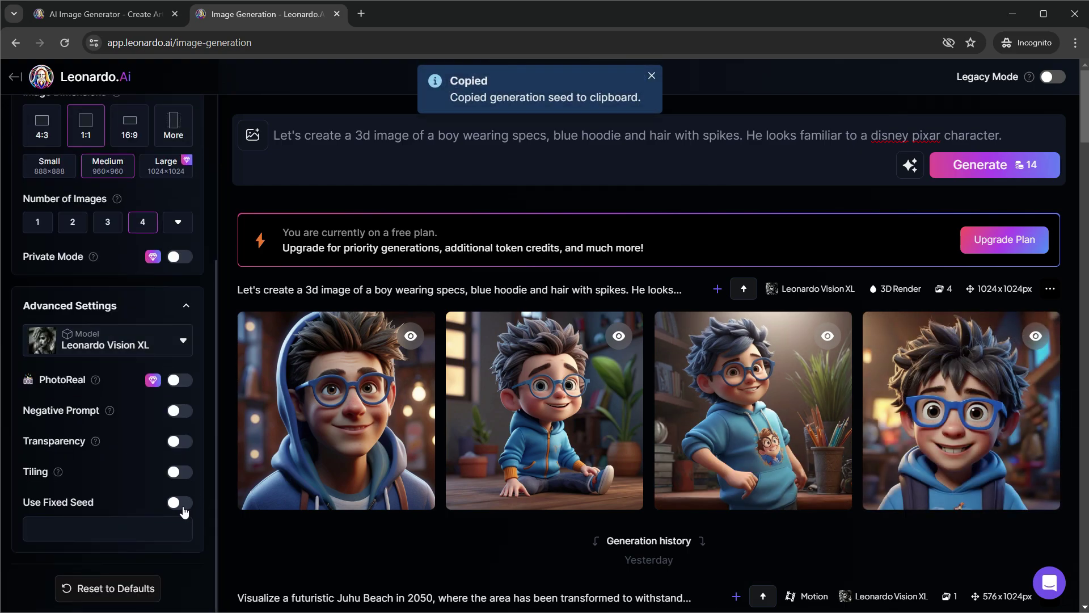
{"action": "left_click", "coordinate": [181, 504]}
{"action": "left_click", "coordinate": [153, 530]}
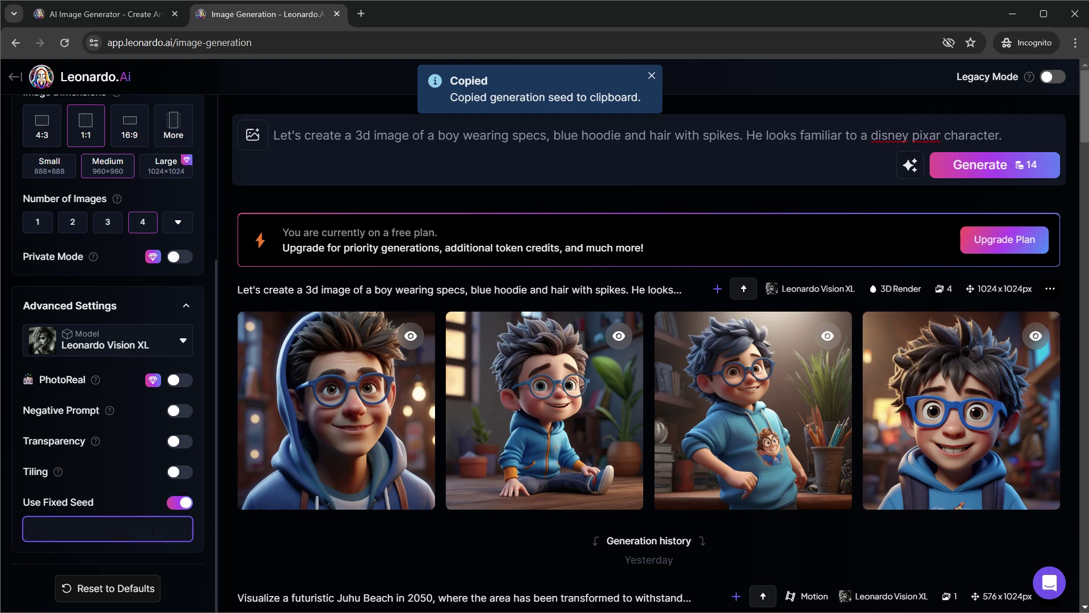
{"action": "key", "text": "ctrl+v"}
{"action": "scroll", "coordinate": [152, 530], "scroll_direction": "up", "scroll_amount": 5}
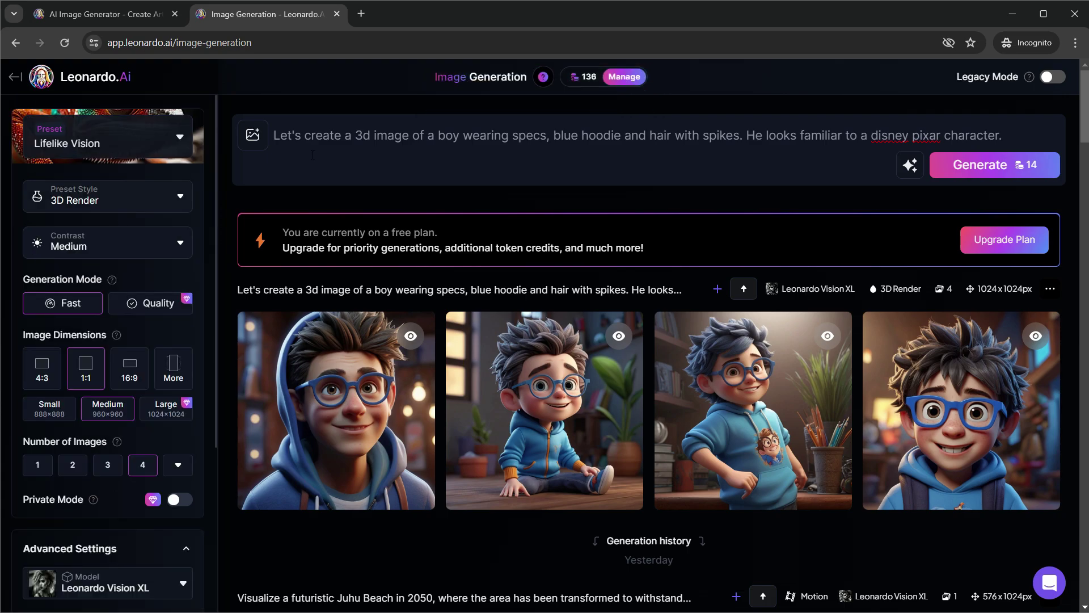
Append 'The boy is now seen running in the garden happuily' to the prompt and generate
{"action": "left_click", "coordinate": [1014, 131]}
{"action": "type", "text": "The boy s"}
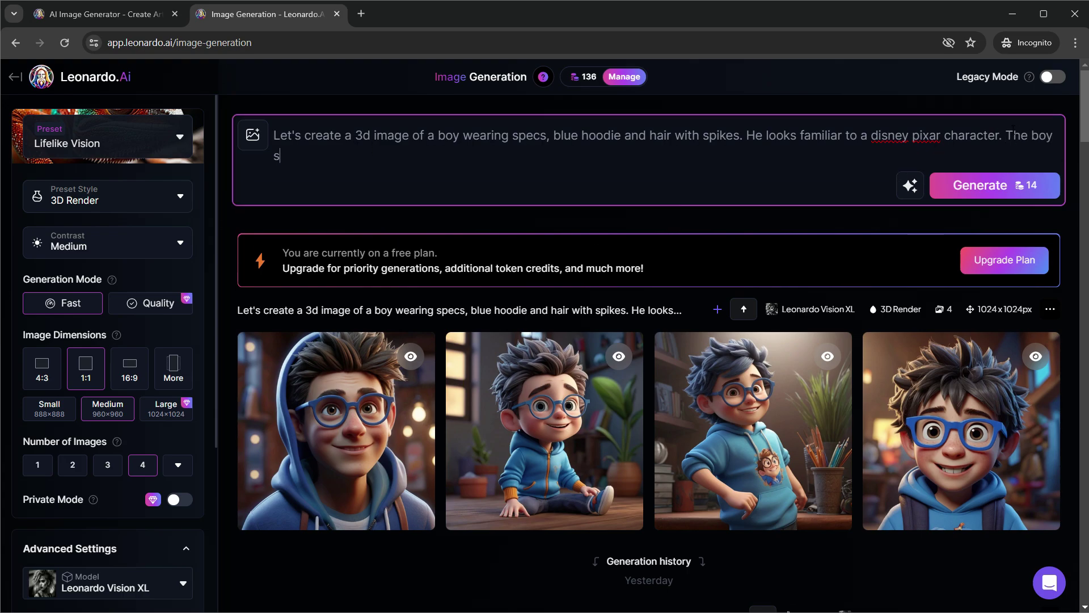
{"action": "key", "text": "BackSpace"}
{"action": "type", "text": "is now seen running in the garden happuily."}
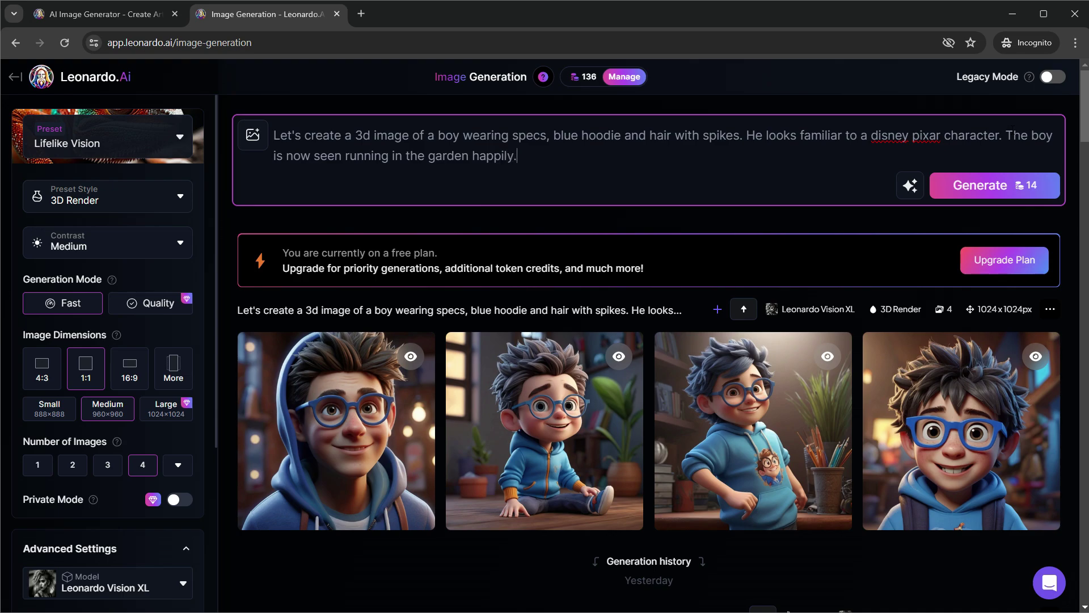
{"action": "key", "text": "Return"}
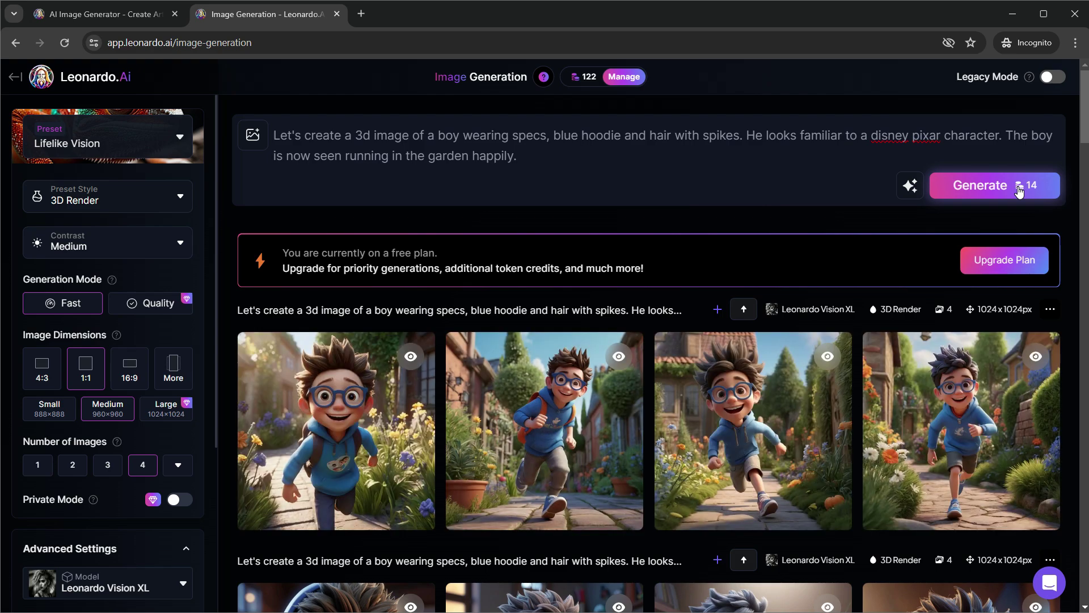
{"action": "left_click_drag", "start_coordinate": [1084, 126], "coordinate": [1087, 153]}
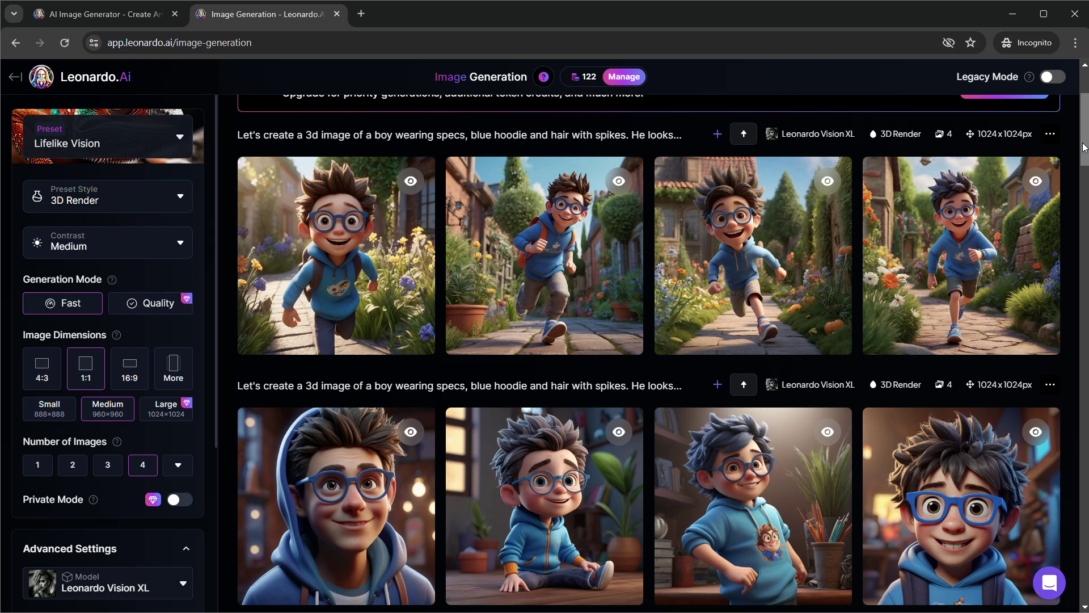
Append 'He is now hanging around with his friends in a trek to a spooky place' and generate
{"action": "scroll", "coordinate": [1084, 147], "scroll_direction": "up", "scroll_amount": 3}
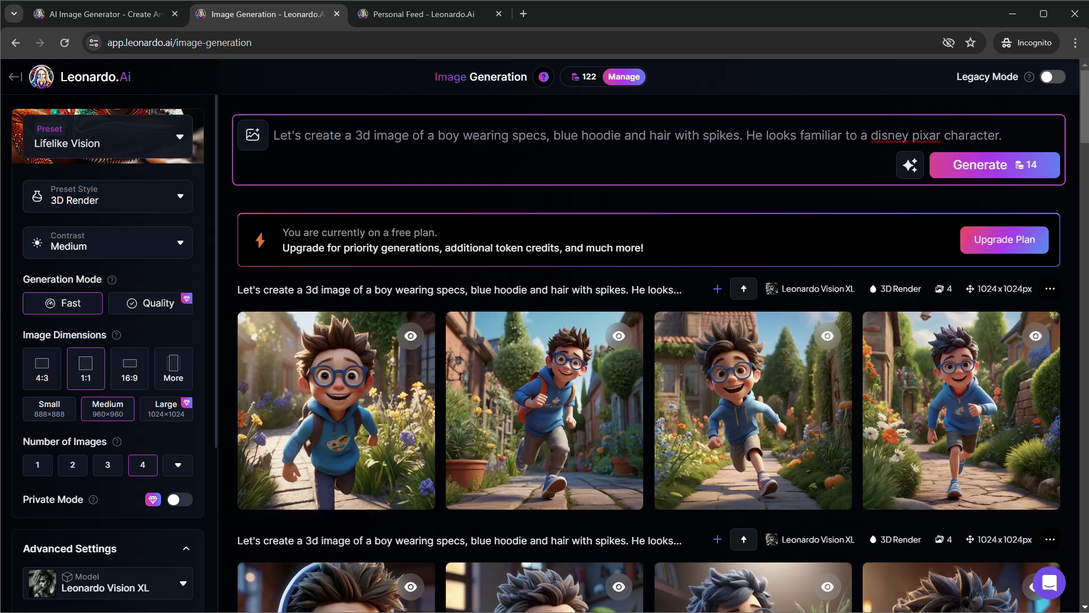
{"action": "left_click", "coordinate": [1036, 136]}
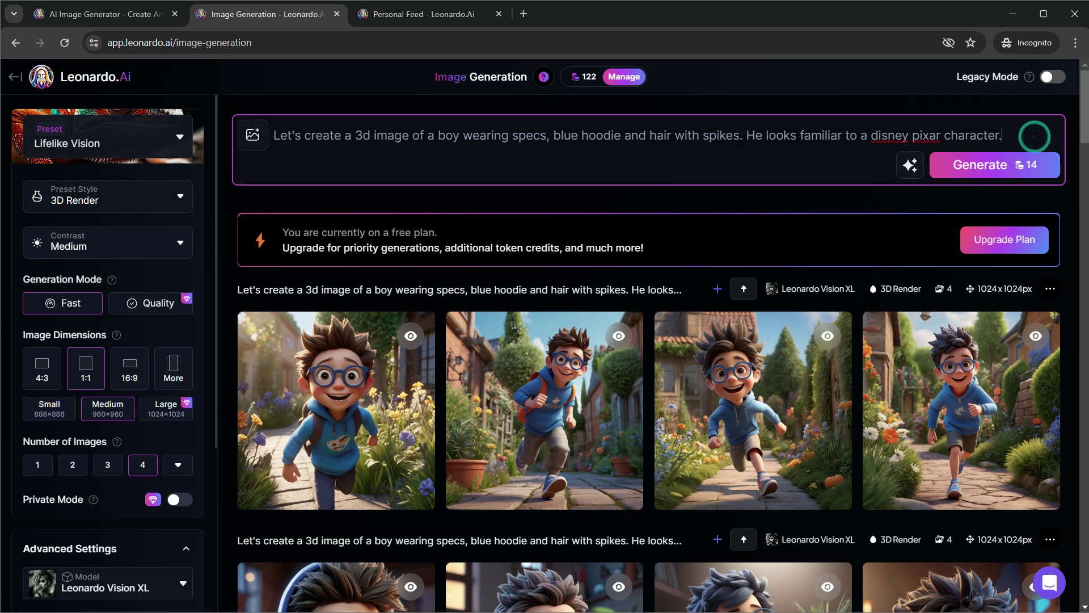
{"action": "type", "text": "He is now "}
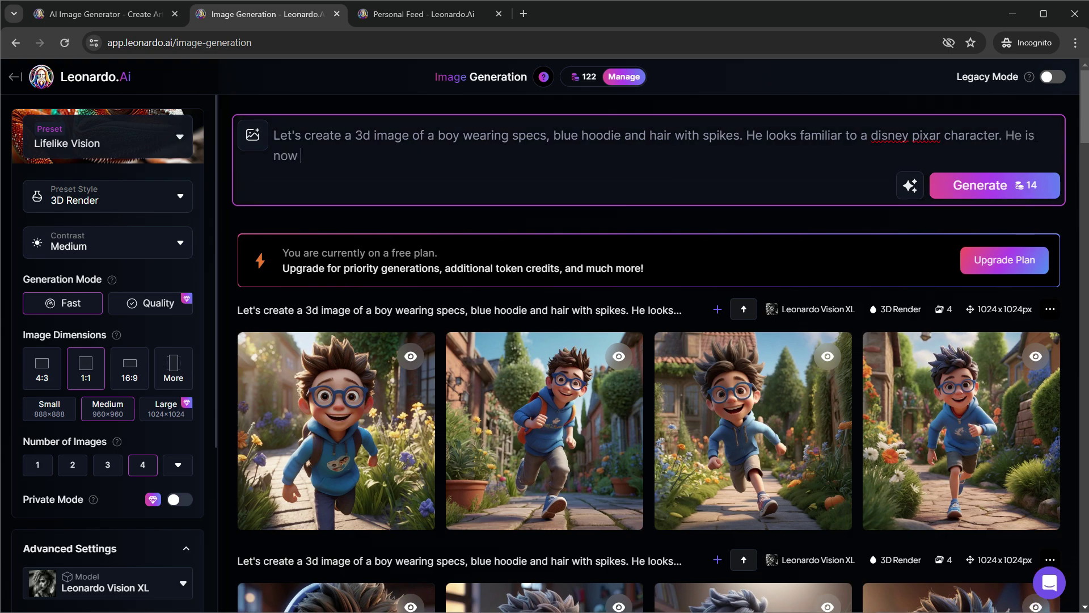
{"action": "type", "text": "hanging around with "}
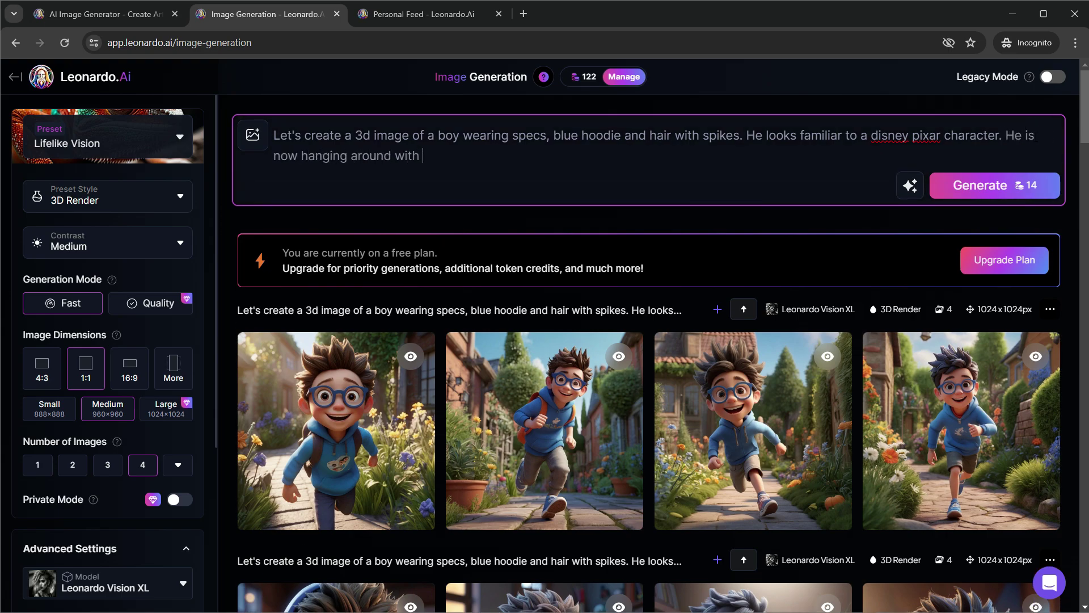
{"action": "type", "text": "his friends in a trek to a spooky place"}
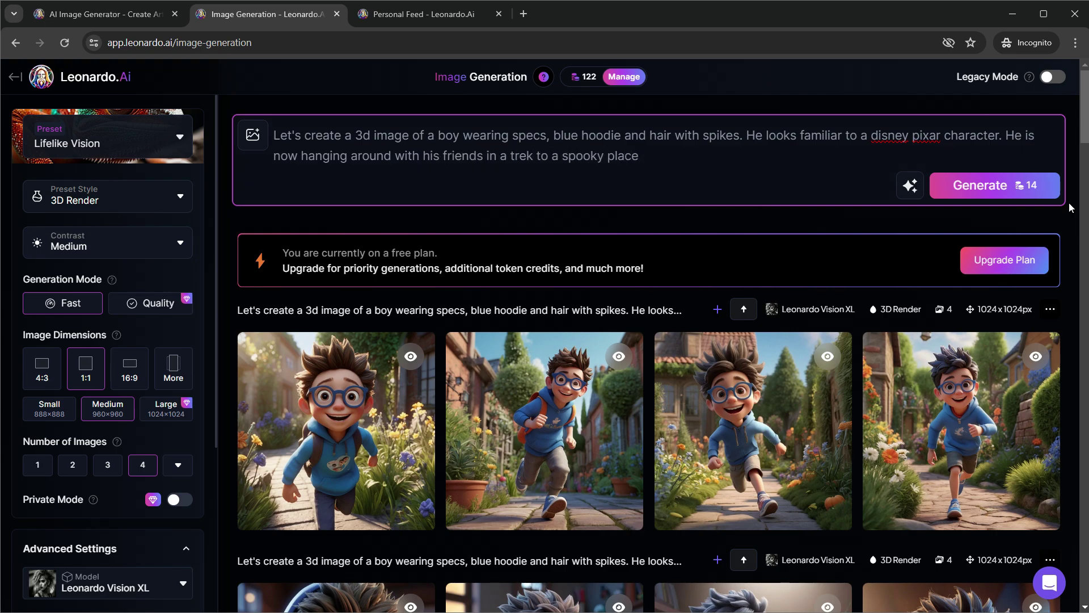
{"action": "left_click", "coordinate": [999, 186]}
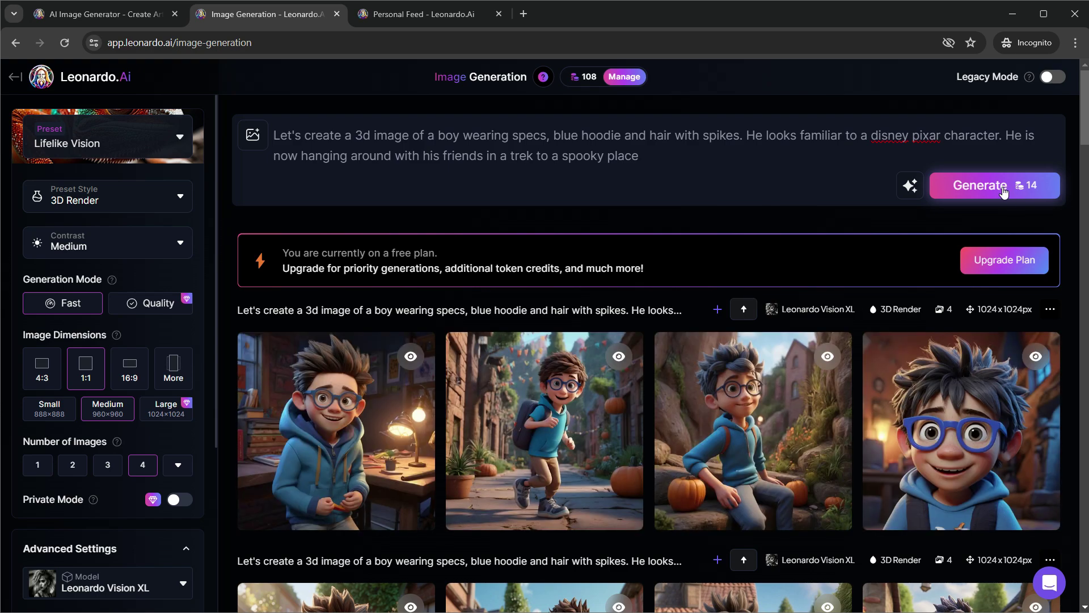
{"action": "left_click_drag", "start_coordinate": [1087, 132], "coordinate": [1086, 183]}
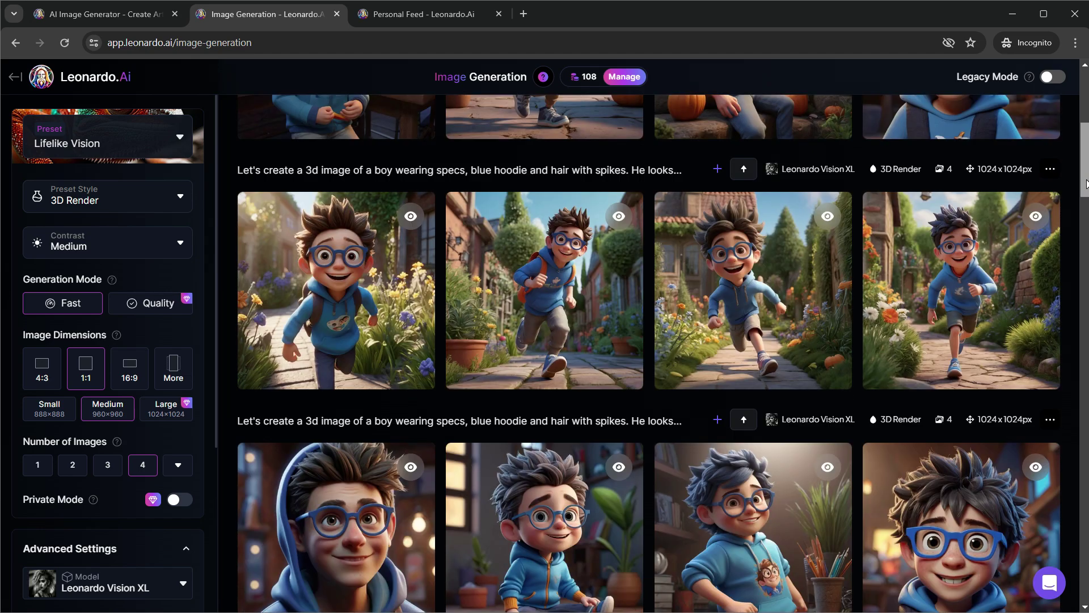
{"action": "left_click_drag", "start_coordinate": [1086, 183], "coordinate": [1084, 123]}
{"action": "left_click", "coordinate": [1007, 137]}
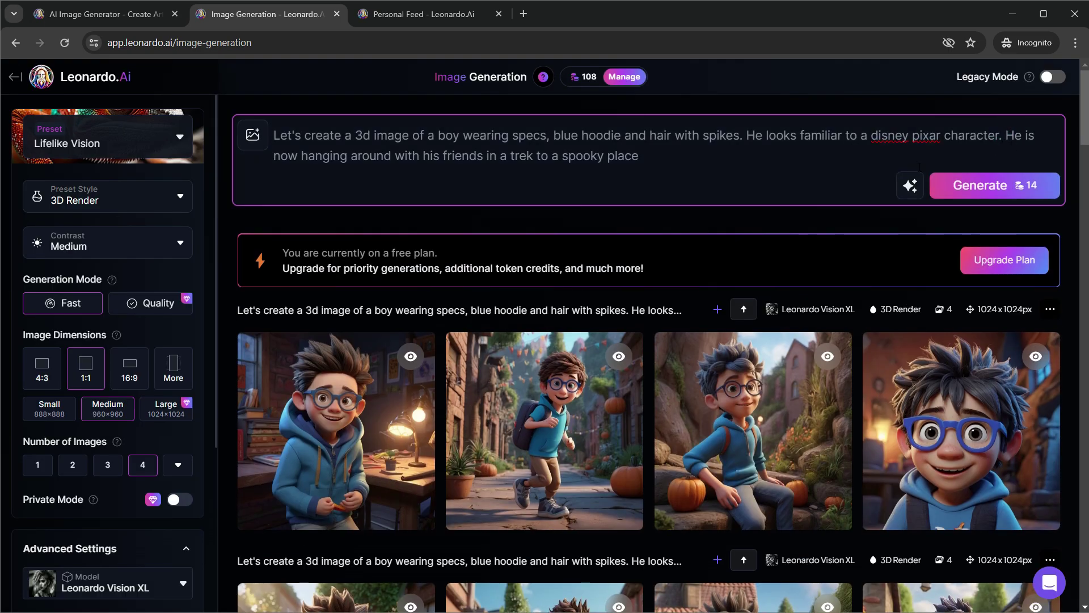
Replace the last sentence with 'He works out every morning as a healthy routine' and generate
{"action": "left_click", "coordinate": [880, 163], "text": "shift"}
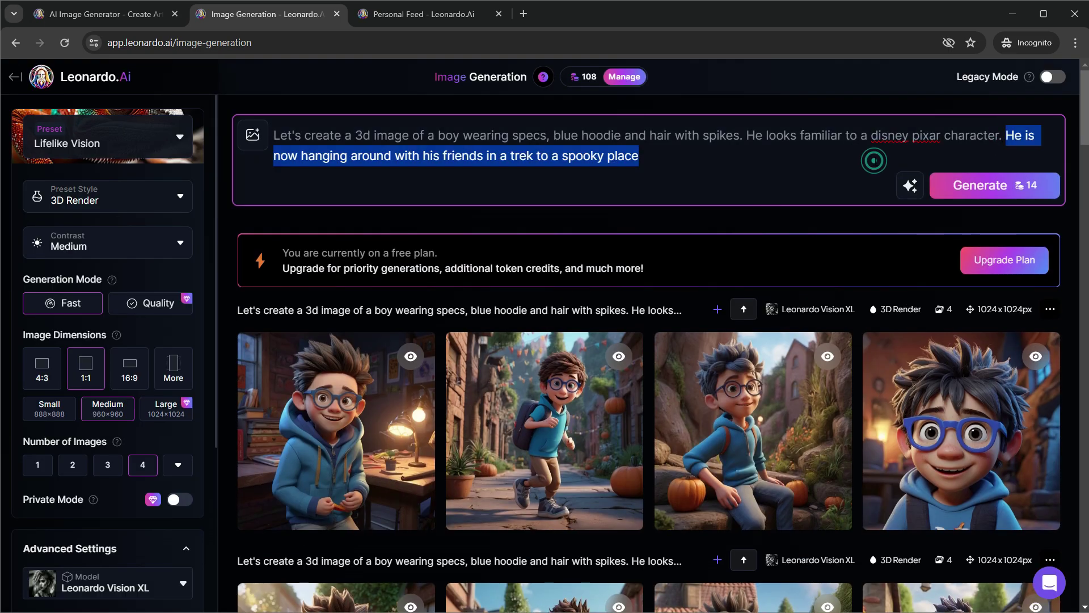
{"action": "type", "text": "He works ou"}
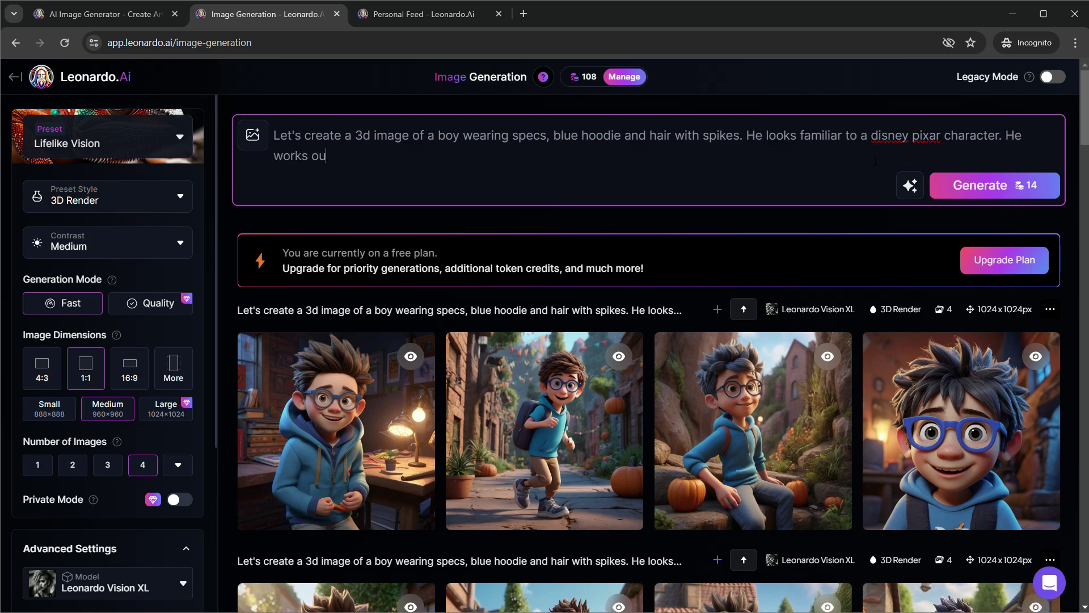
{"action": "type", "text": "t every morning as a healthy routine"}
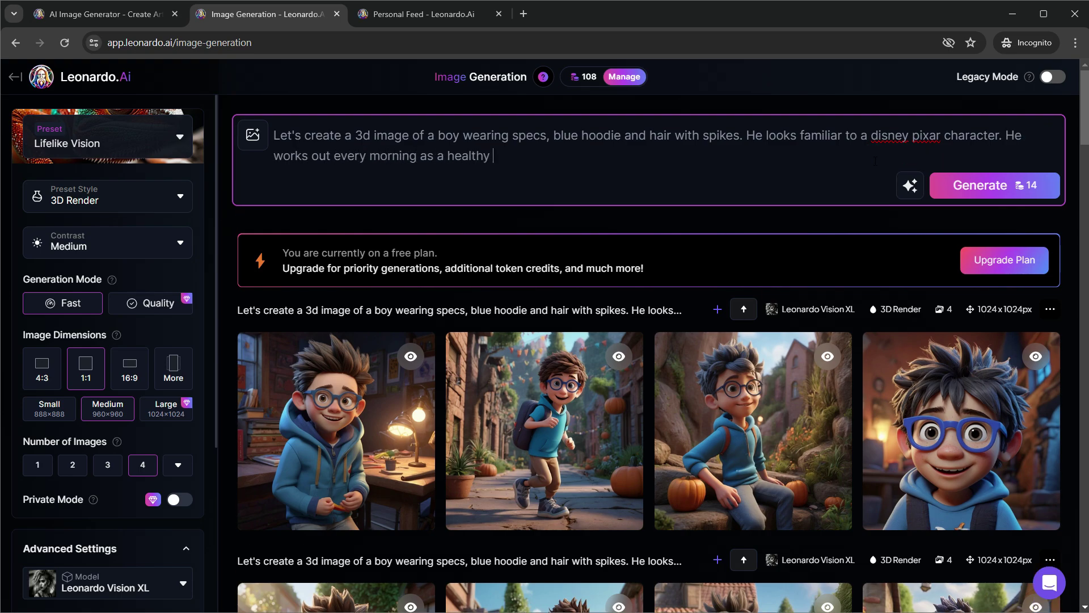
{"action": "left_click", "coordinate": [998, 188]}
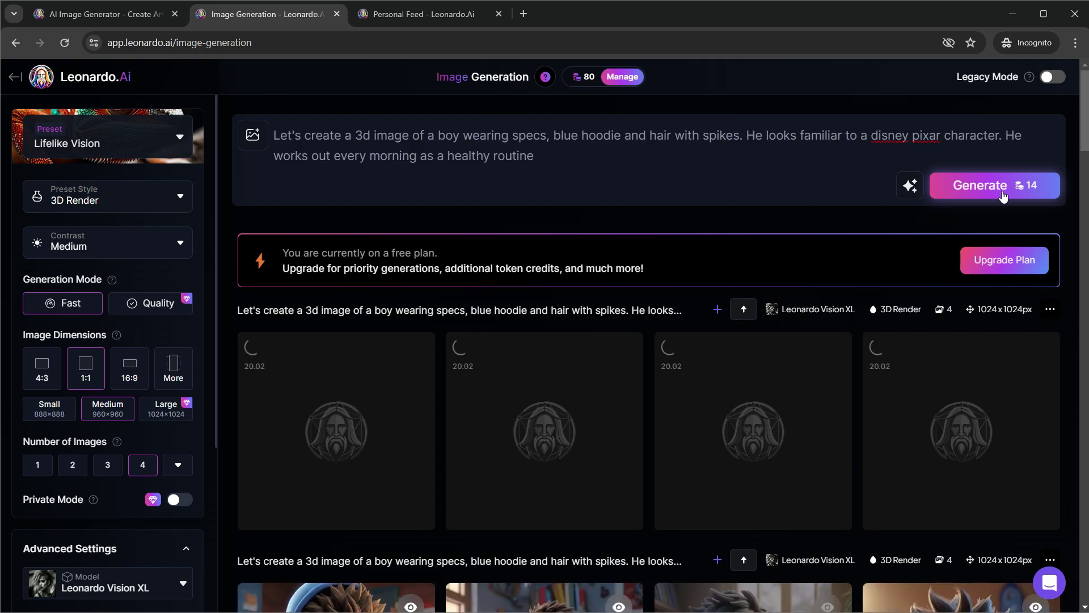
{"action": "left_click_drag", "start_coordinate": [1087, 118], "coordinate": [1087, 152]}
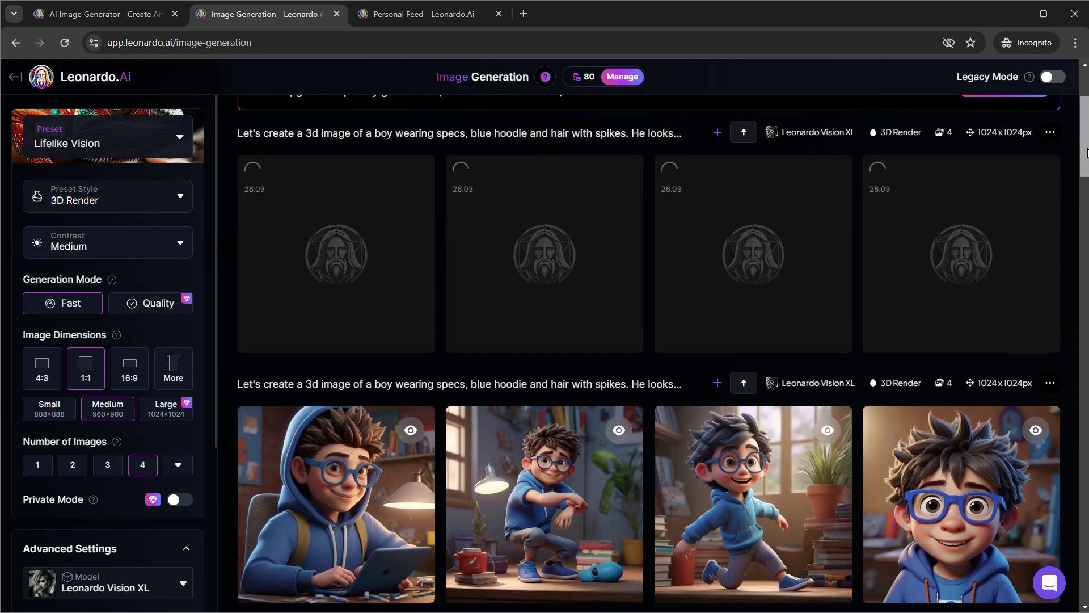
{"action": "scroll", "coordinate": [1086, 153], "scroll_direction": "down", "scroll_amount": 1}
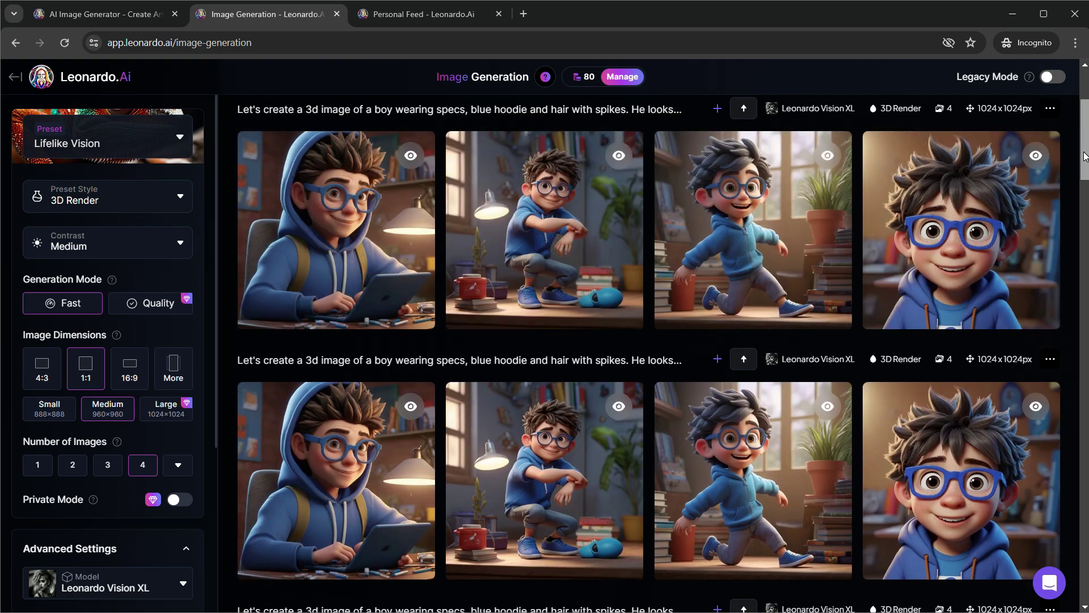
{"action": "left_click_drag", "start_coordinate": [1086, 154], "coordinate": [1087, 105]}
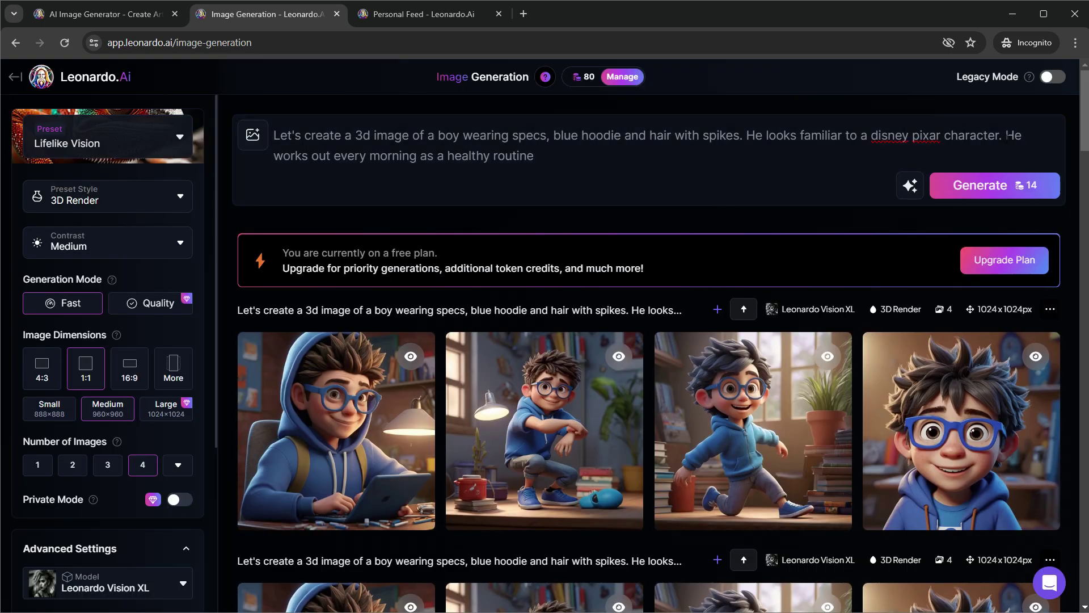
{"action": "left_click", "coordinate": [1007, 135]}
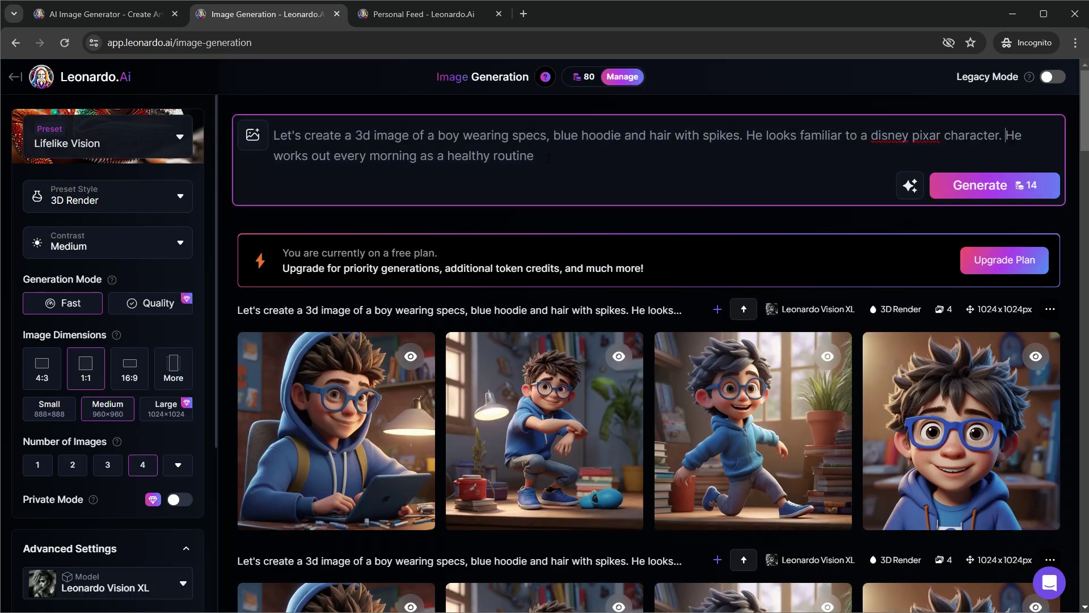
Change the last sentence to 'is rushing to the school in the morning and he is already late.', generate, and preview the second image
{"action": "left_click", "coordinate": [551, 163], "text": "shift"}
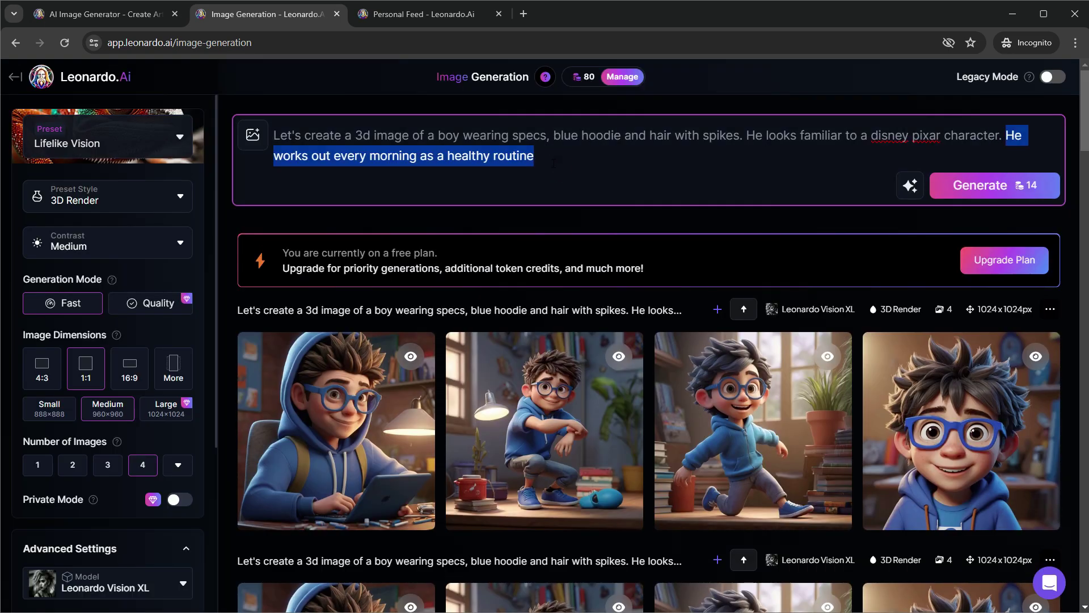
{"action": "key", "text": "BackSpace"}
{"action": "type", "text": "is "}
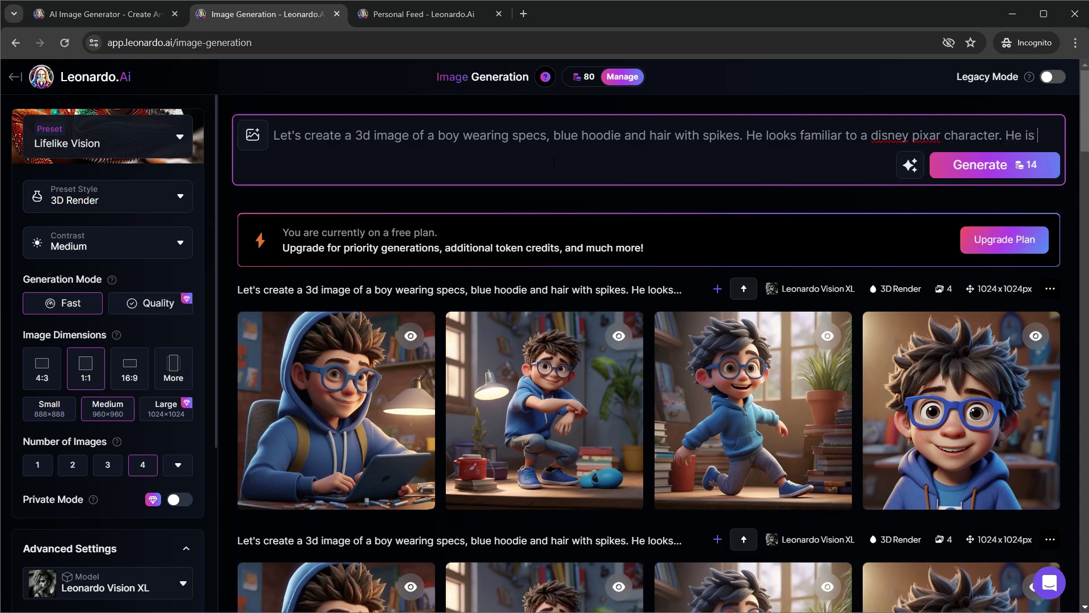
{"action": "type", "text": "rushing to the school in the morning"}
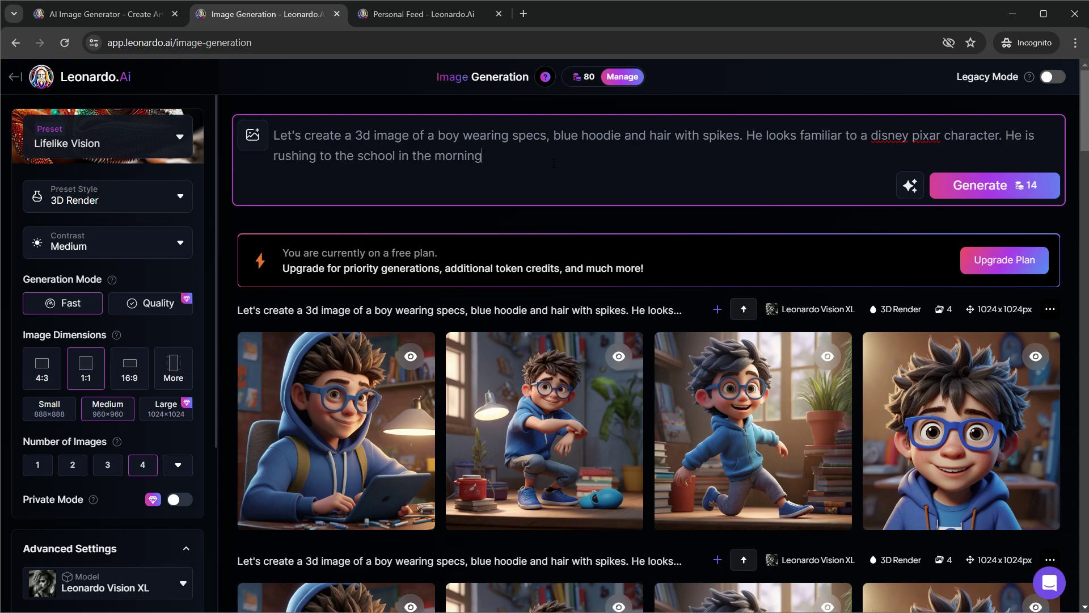
{"action": "type", "text": " and he is already late."}
{"action": "left_click", "coordinate": [970, 189]}
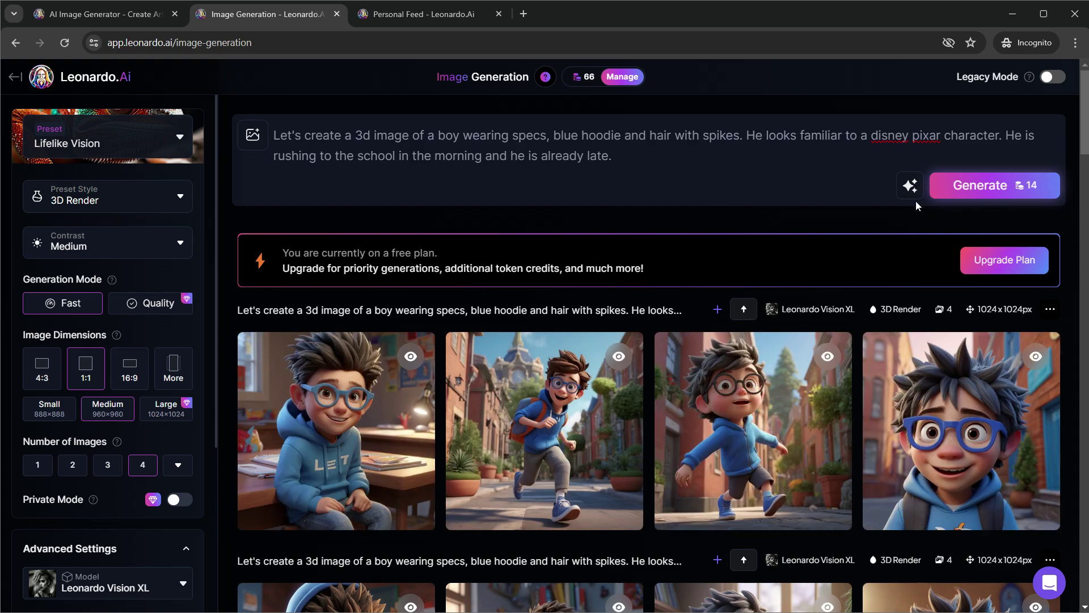
{"action": "left_click", "coordinate": [628, 432]}
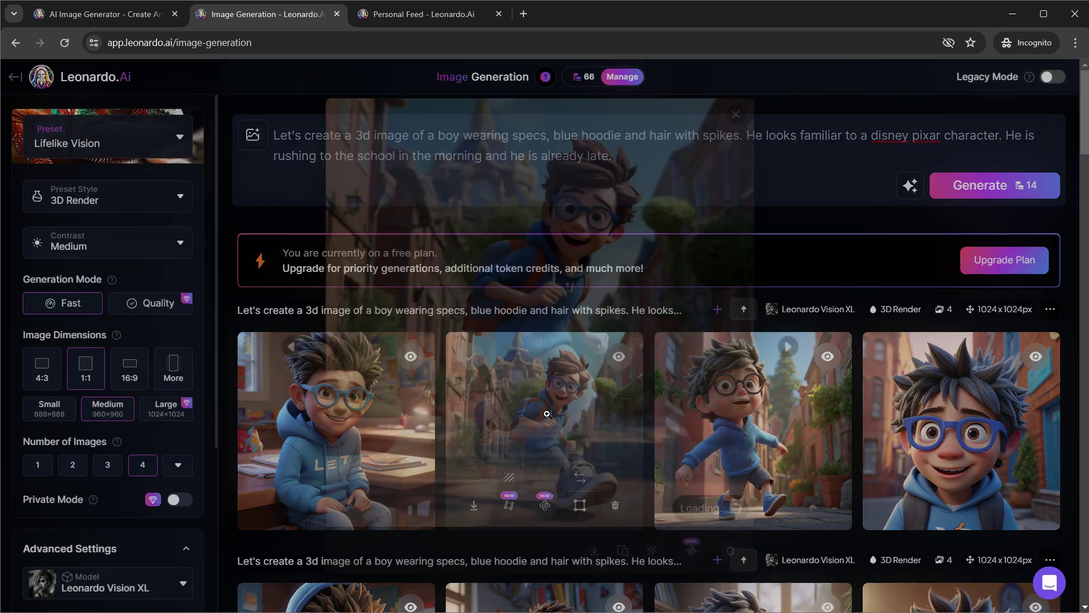
{"action": "key", "text": "Escape"}
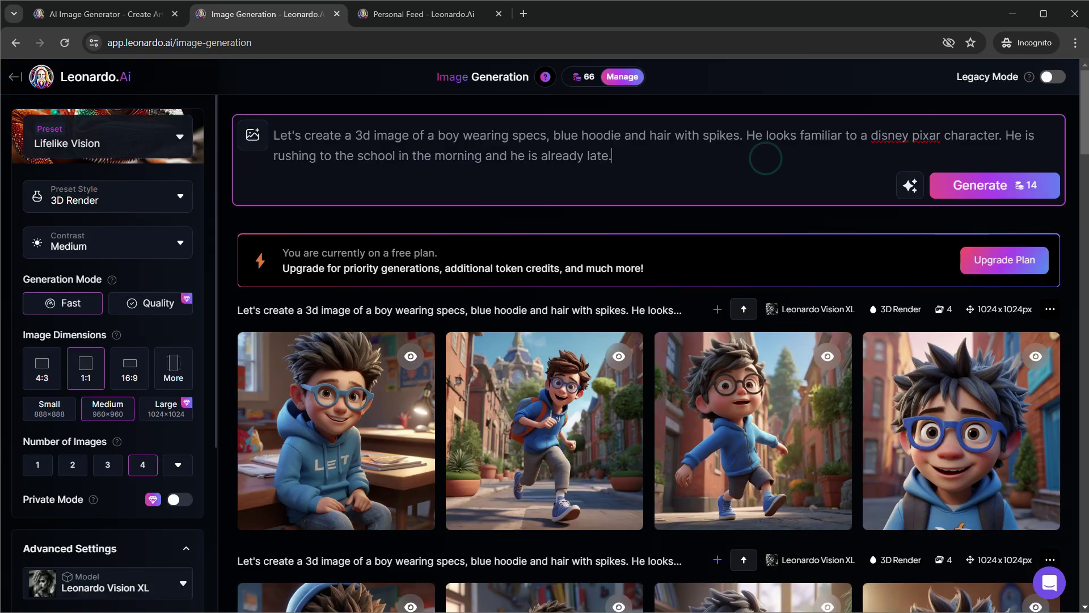
Replace the prompt's last sentence with green hair, blue specs and a swimming-pool jump, then generate
{"action": "left_click_drag", "start_coordinate": [1013, 135], "coordinate": [1007, 155]}
{"action": "key", "text": "BackSpace"}
{"action": "type", "text": "is"}
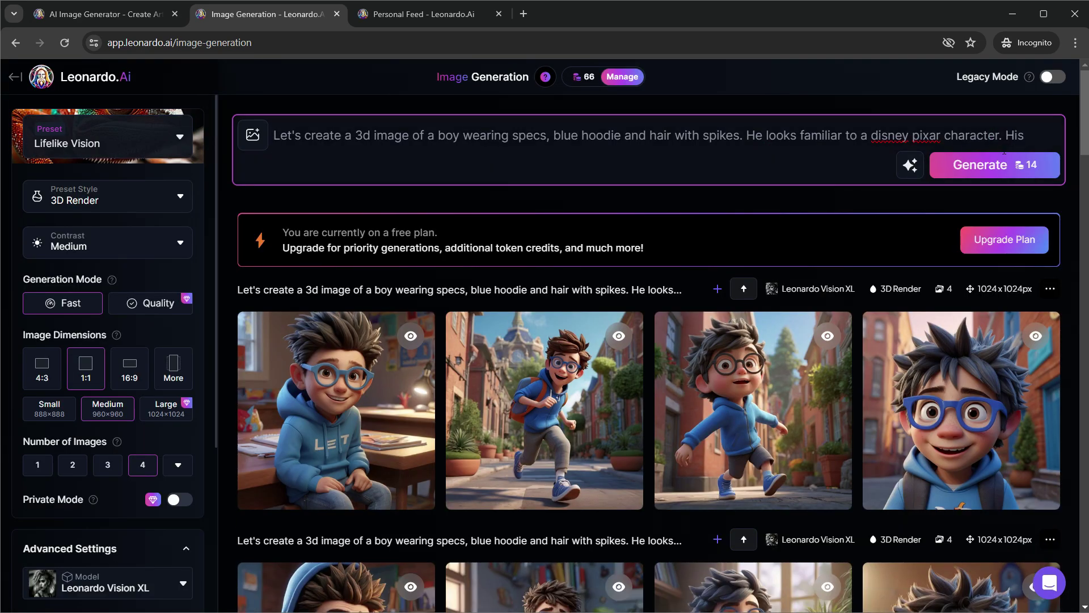
{"action": "type", "text": " hair is green in color"}
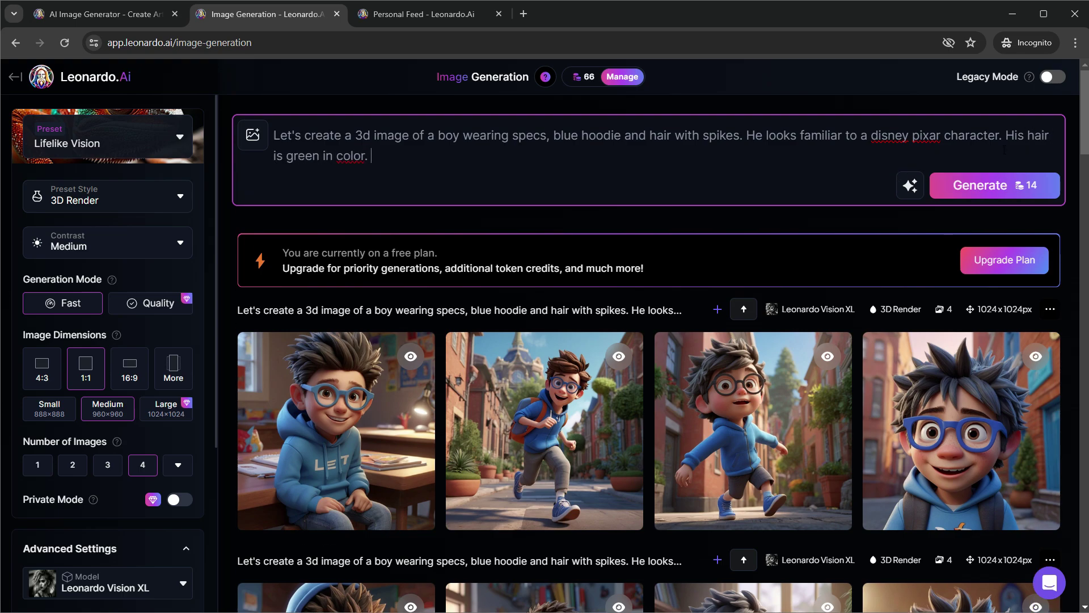
{"action": "type", "text": ". His specs are blue in color. H"}
{"action": "type", "text": "e is now "}
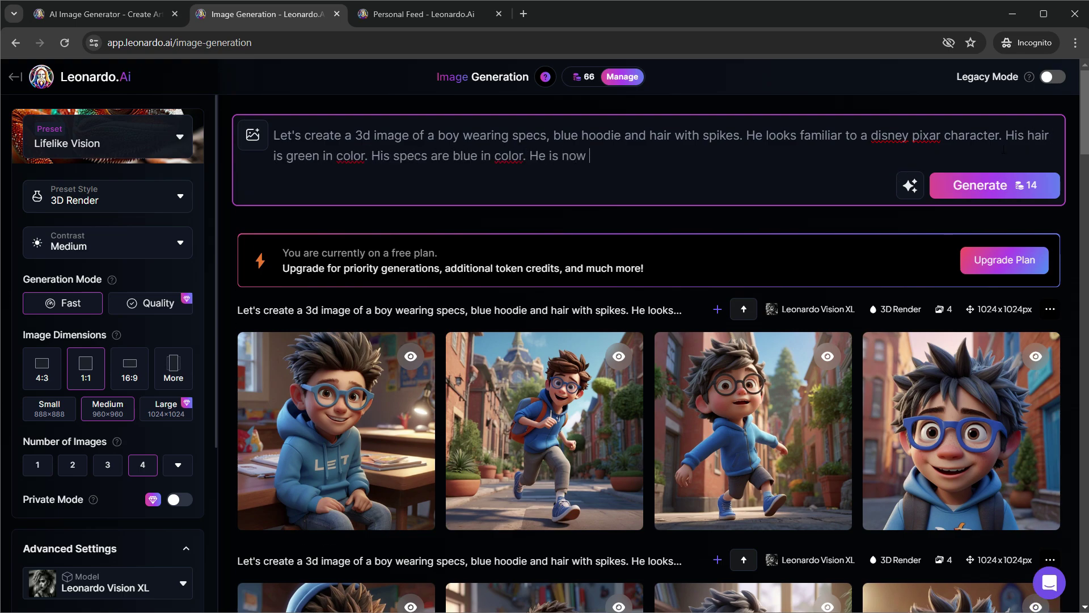
{"action": "type", "text": "about to jump into a swimming pool"}
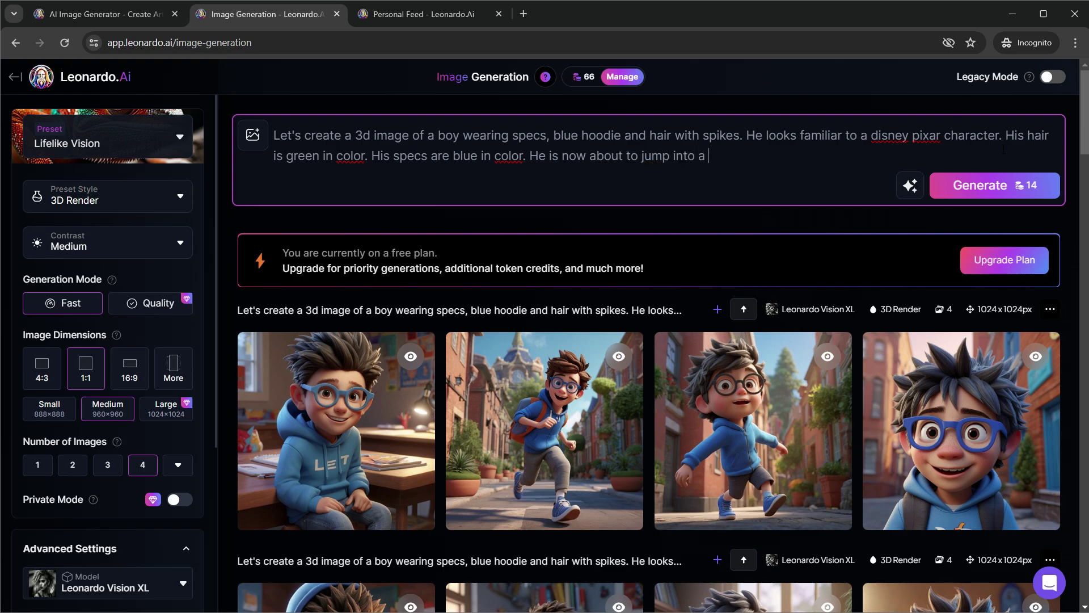
{"action": "left_click", "coordinate": [1003, 188]}
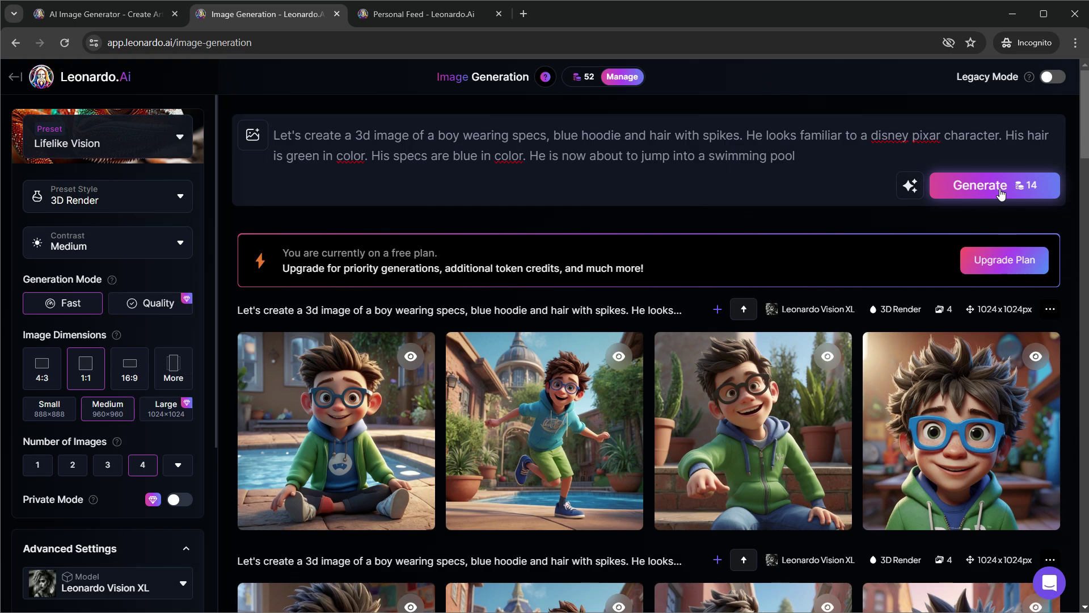
{"action": "mouse_move", "coordinate": [738, 371]}
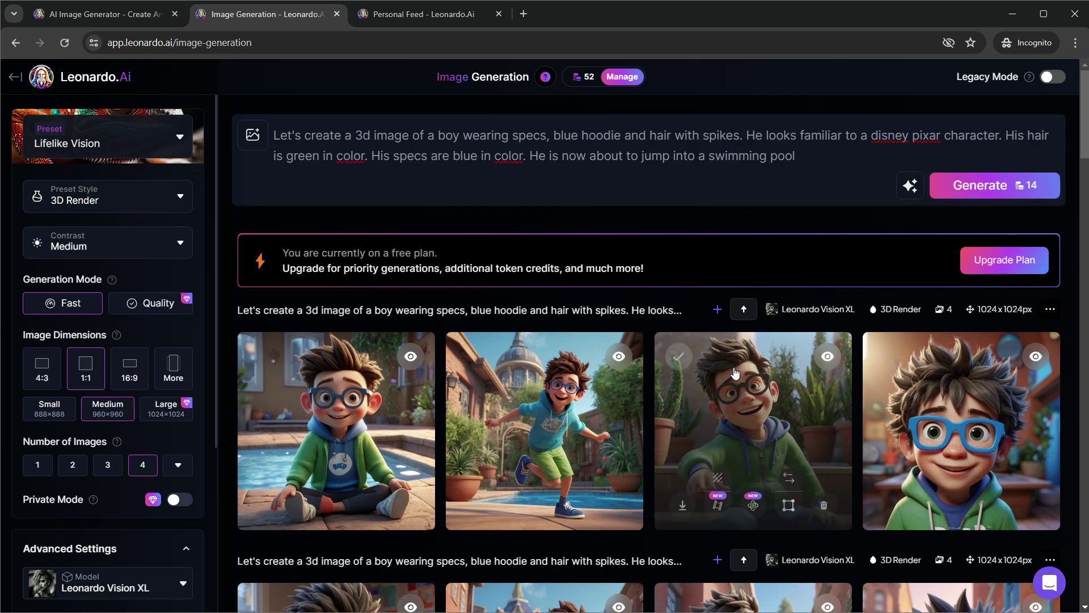
{"action": "left_click", "coordinate": [740, 400]}
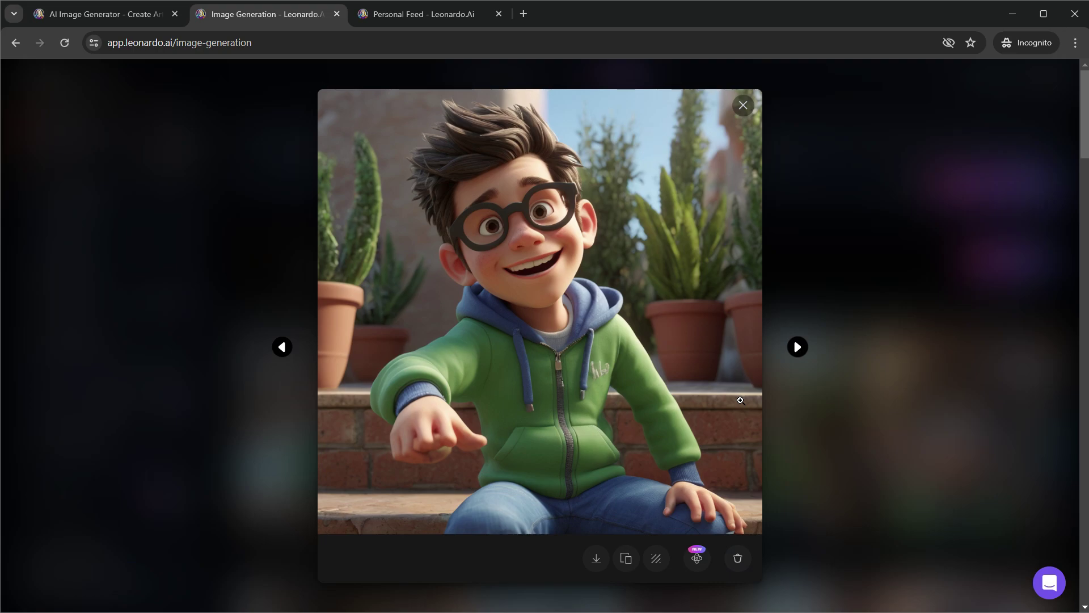
{"action": "left_click", "coordinate": [743, 105]}
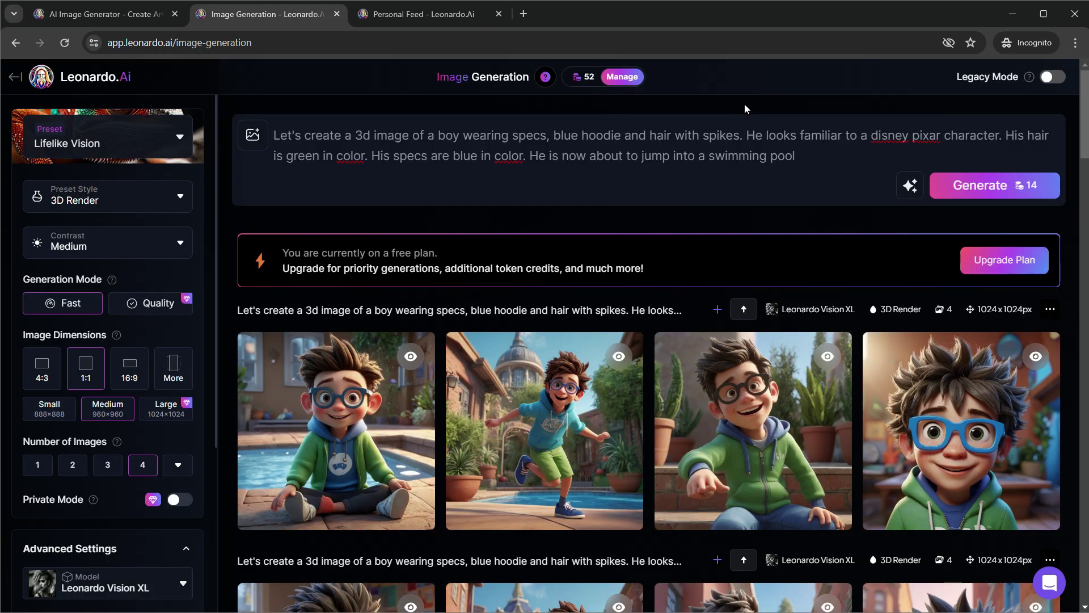